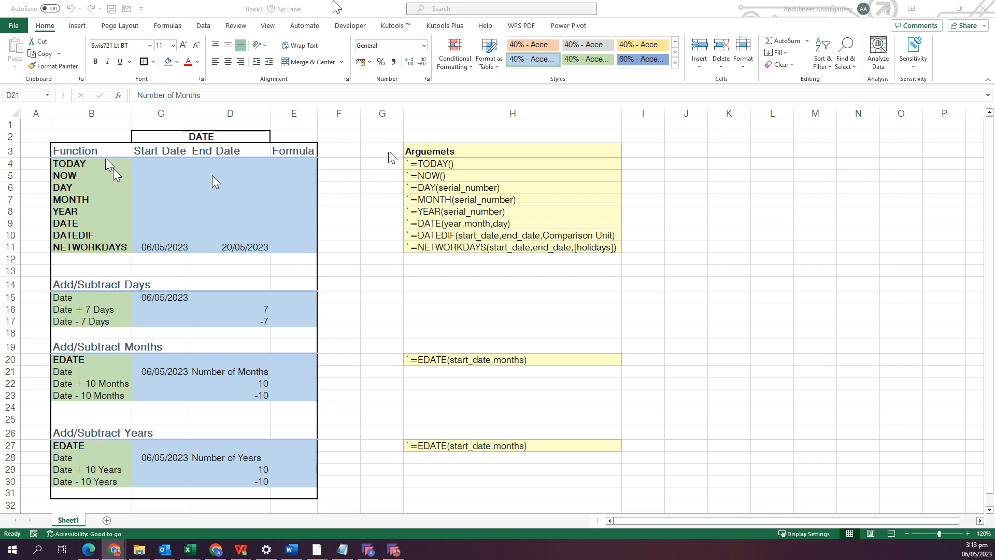
- Enter the formula =TODAY() in cell E4, the Formula column of the TODAY row
{"action": "left_click", "coordinate": [163, 165]}
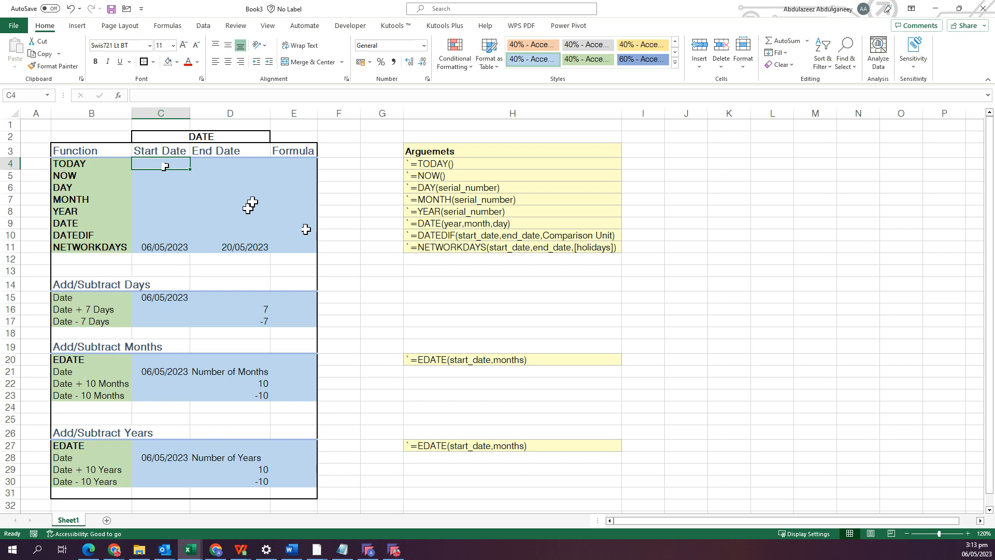
{"action": "left_click", "coordinate": [279, 164]}
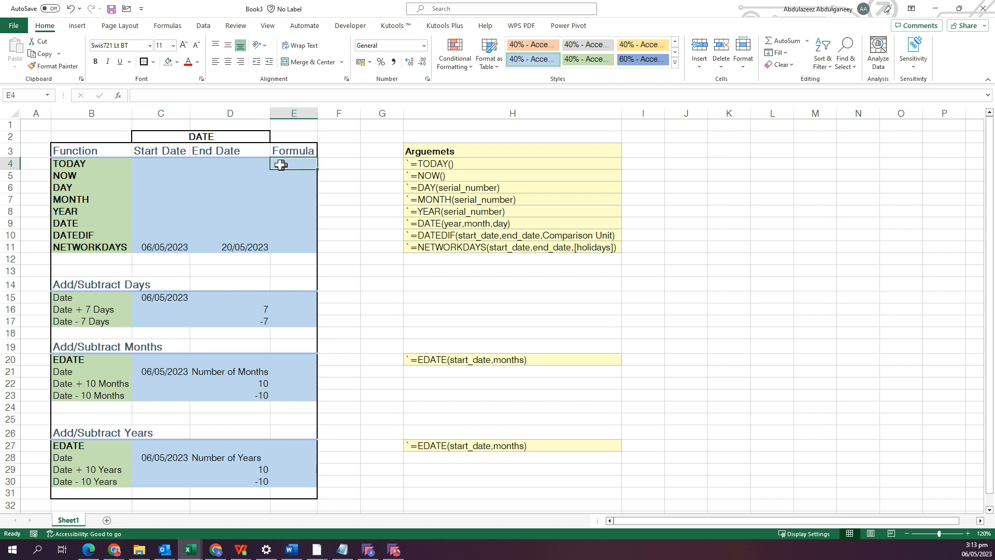
{"action": "type", "text": "=TO"}
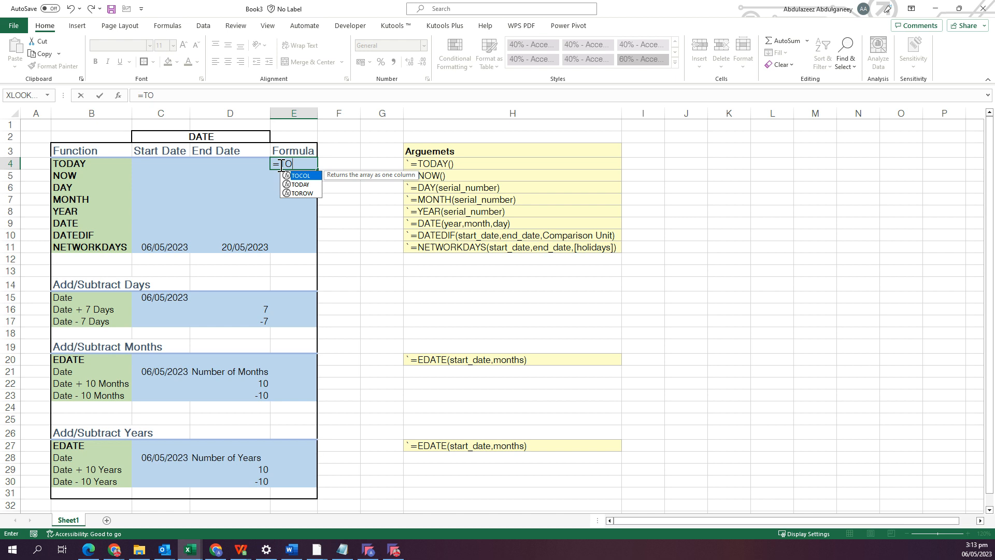
{"action": "key", "text": "Down"}
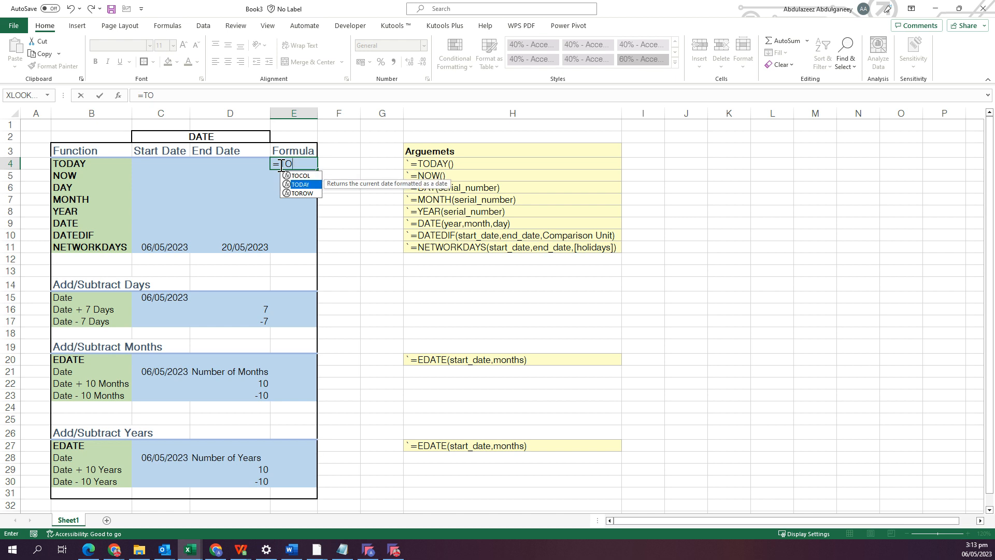
{"action": "key", "text": "Tab"}
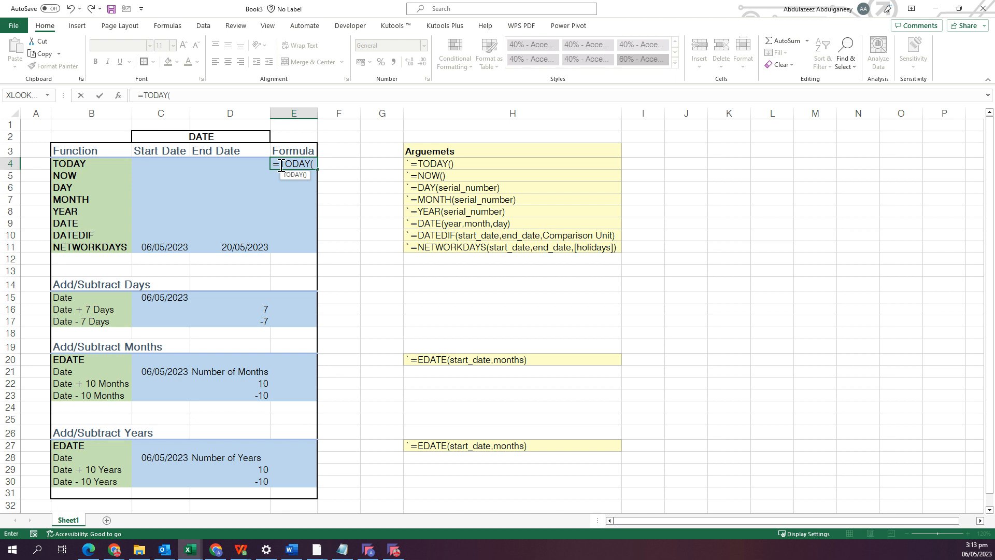
{"action": "type", "text": ")"}
{"action": "key", "text": "ctrl+Return"}
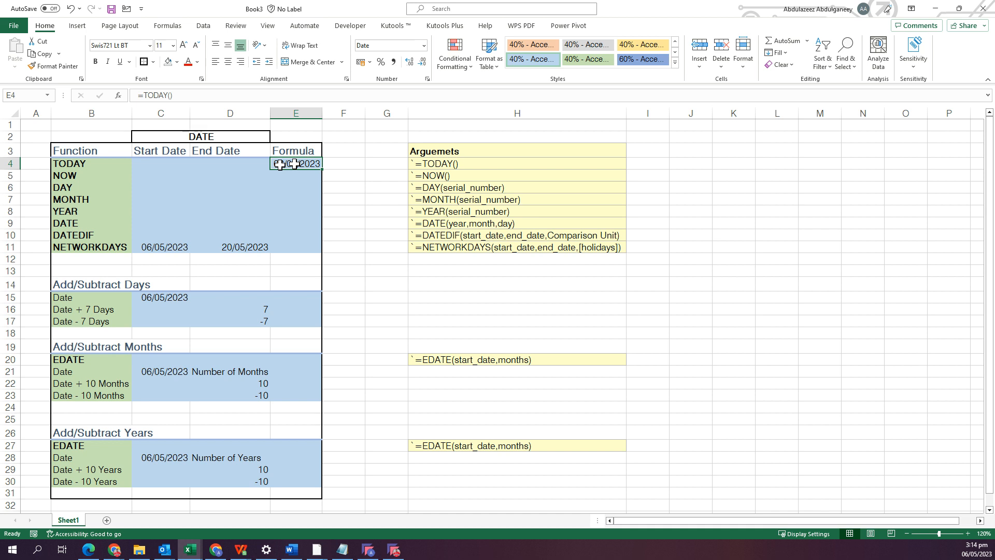
- Enter the formula =NOW() in cell E5, the Formula column of the NOW row
{"action": "key", "text": "Down"}
{"action": "type", "text": "="}
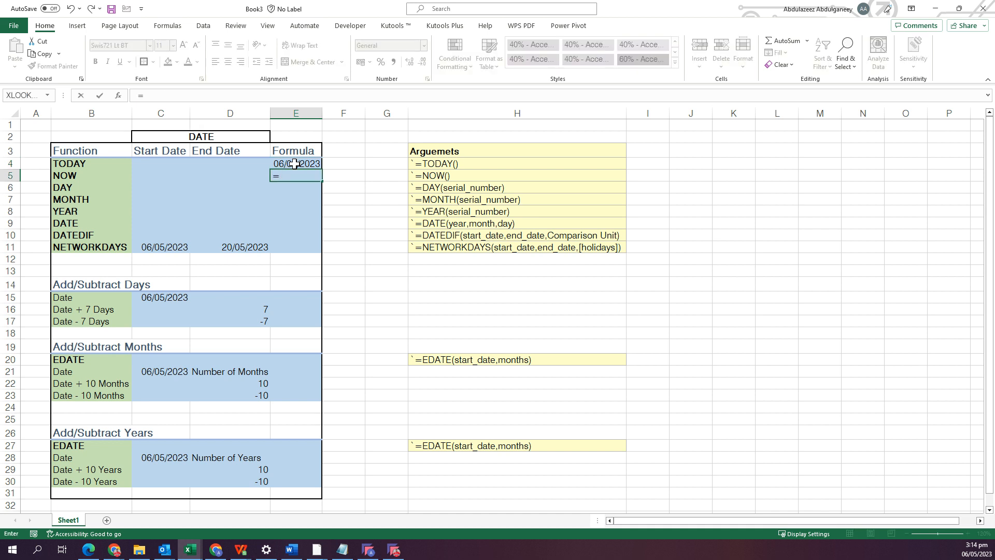
{"action": "type", "text": "NO"}
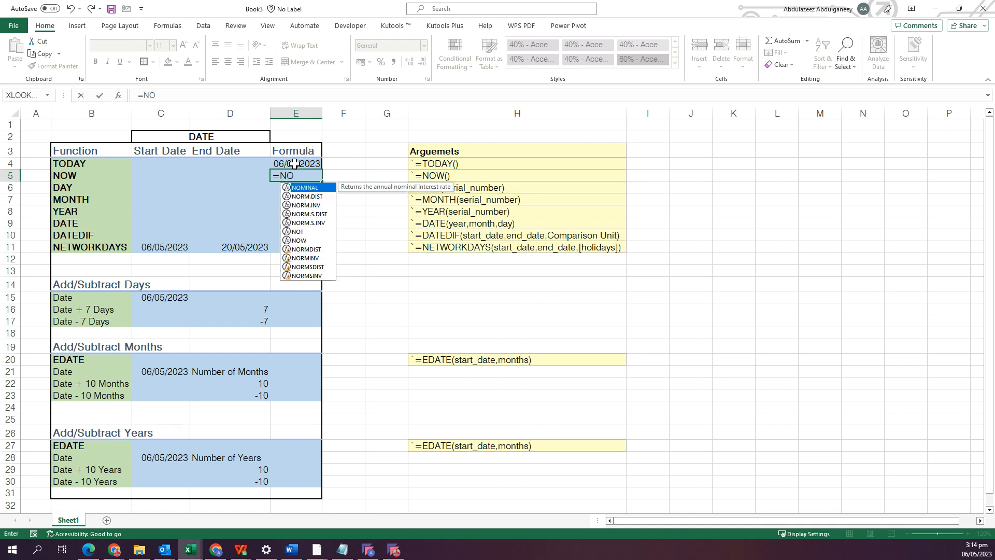
{"action": "type", "text": "W"}
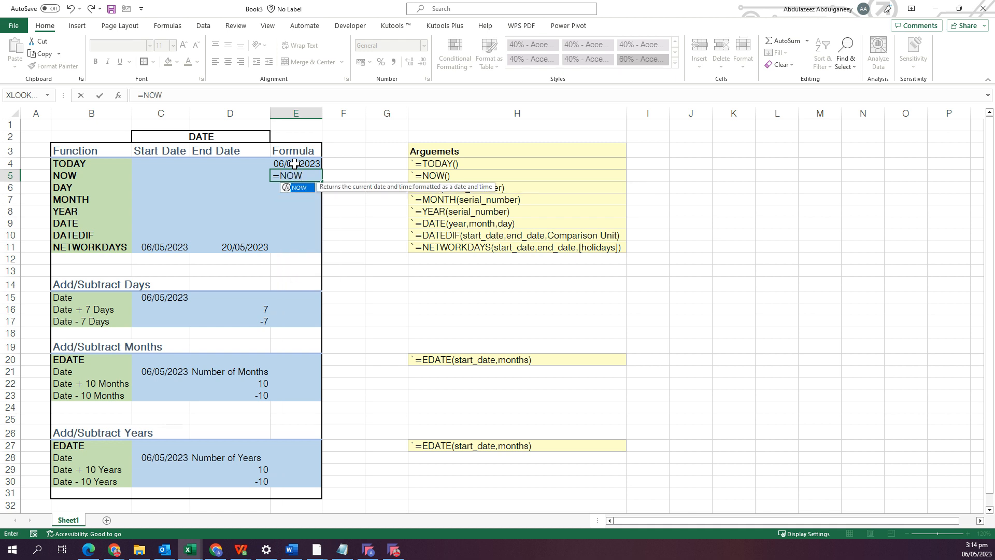
{"action": "type", "text": "("}
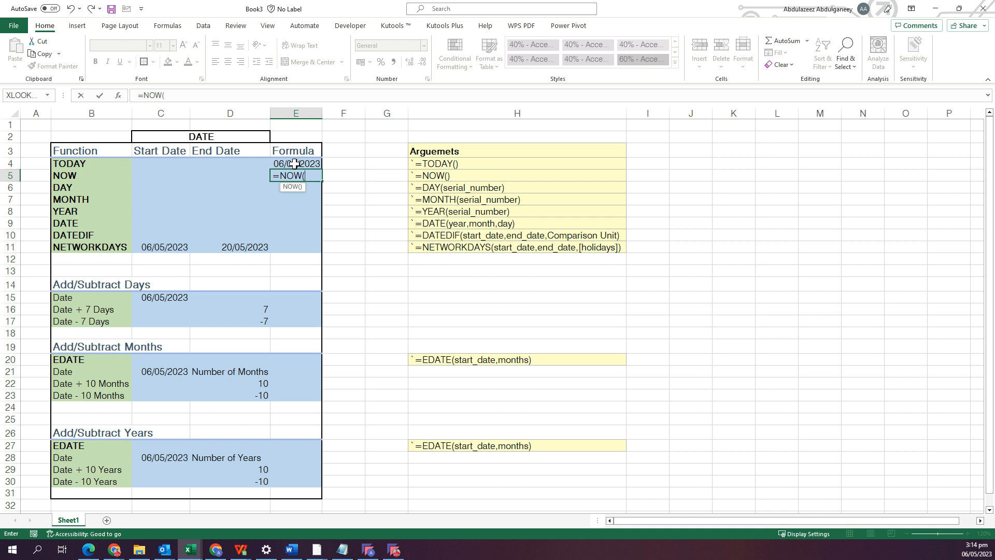
{"action": "type", "text": ")"}
{"action": "key", "text": "ctrl+Return"}
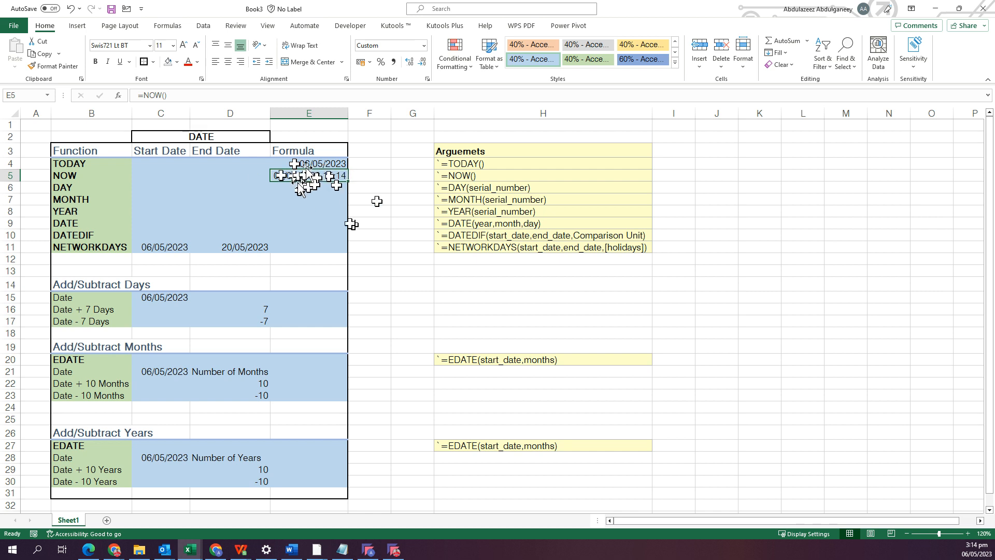
- Fill the DAY row's start date in cell C6 with the formula =TODAY()
{"action": "left_click", "coordinate": [312, 188]}
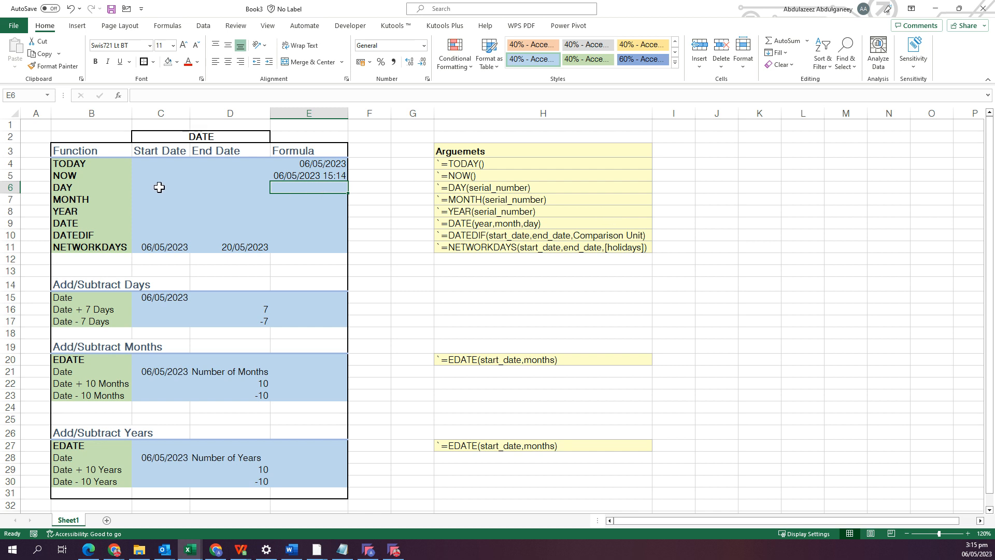
{"action": "left_click", "coordinate": [159, 187]}
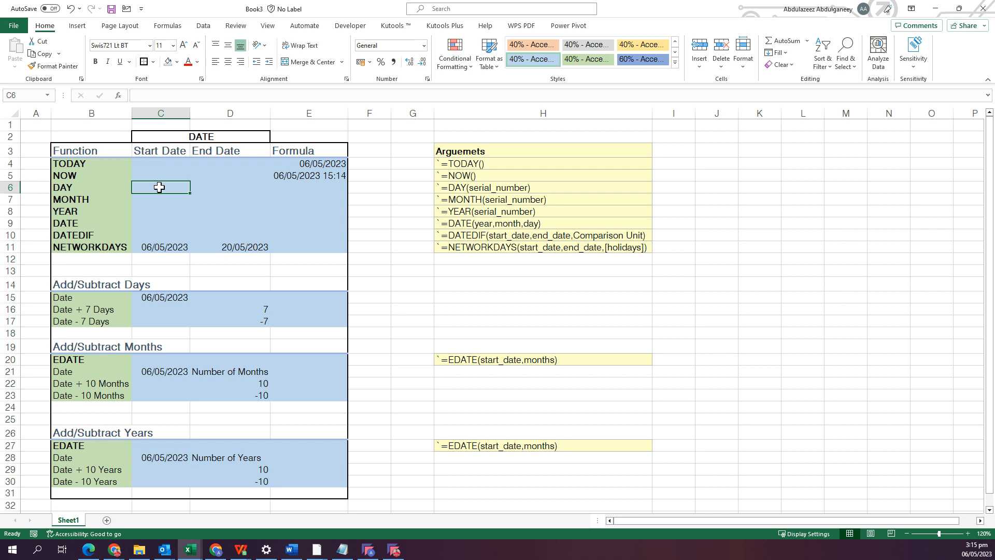
{"action": "type", "text": "=TODA"}
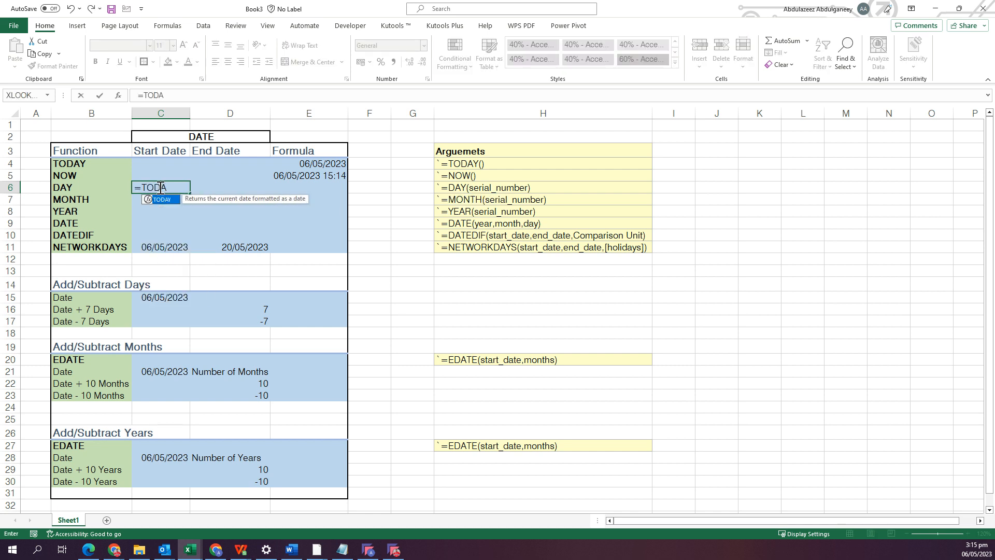
{"action": "type", "text": "Y()"}
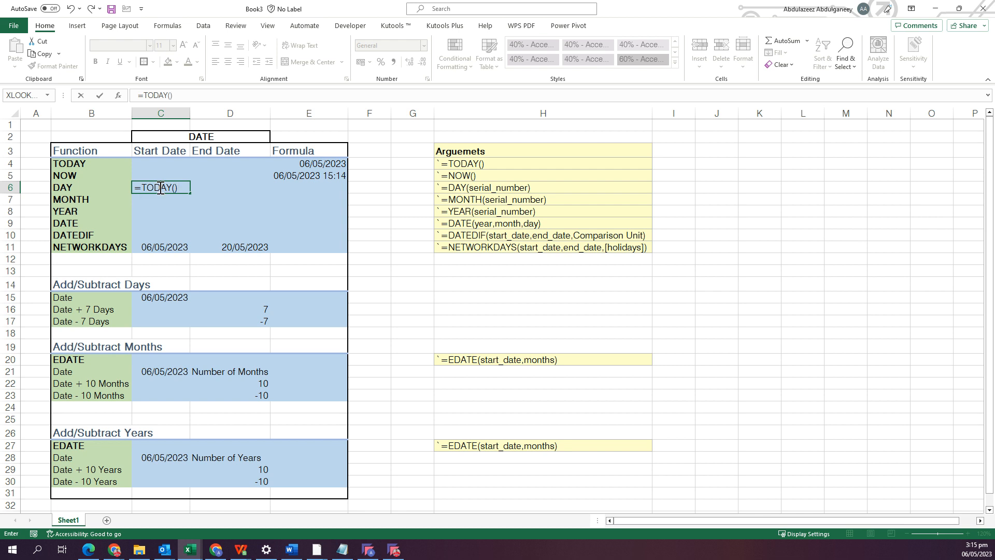
{"action": "key", "text": "ctrl+Return"}
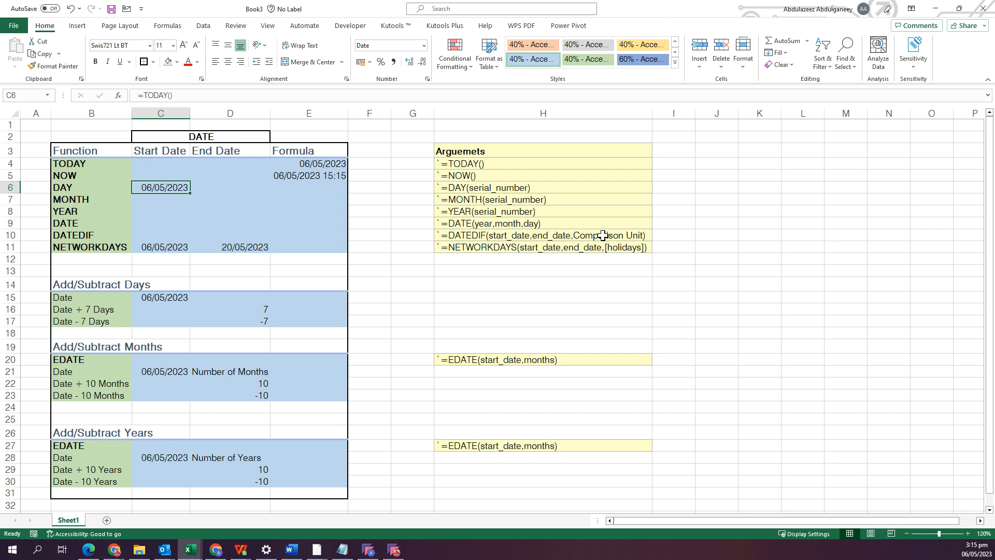
- Extract the day from the start date by entering =DAY(C6) in cell E6
{"action": "key", "text": "Right"}
{"action": "key", "text": "Right"}
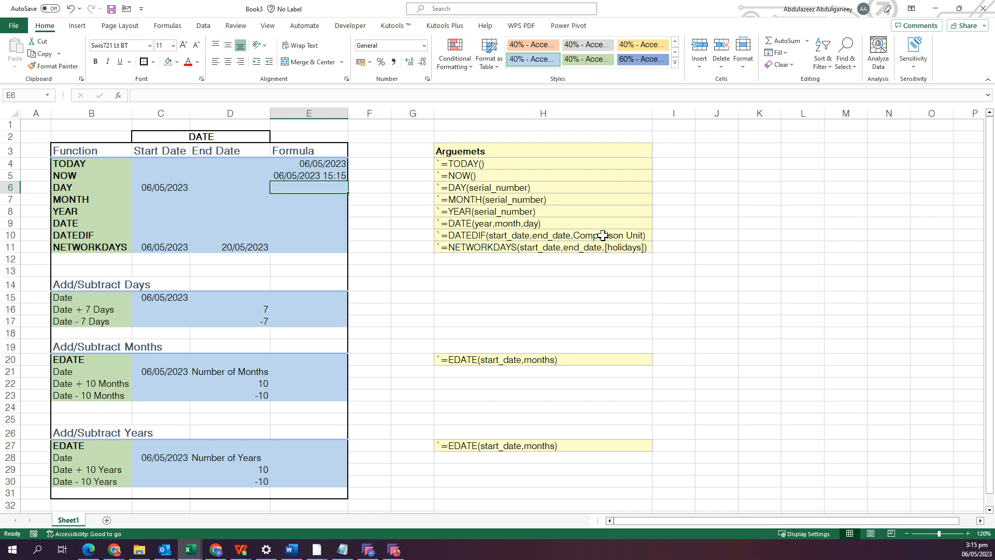
{"action": "type", "text": "=DA"}
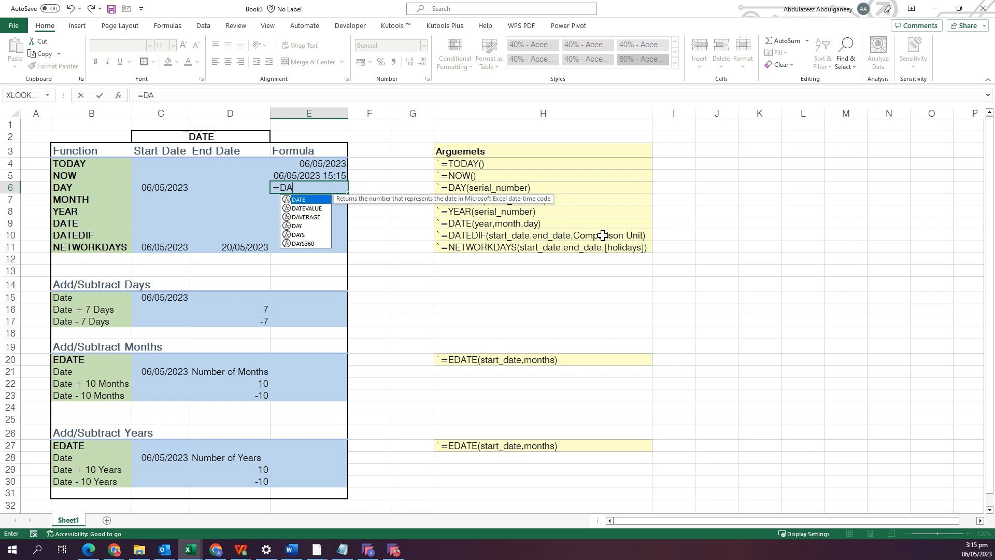
{"action": "key", "text": "Down"}
{"action": "key", "text": "Down"}
{"action": "key", "text": "Down"}
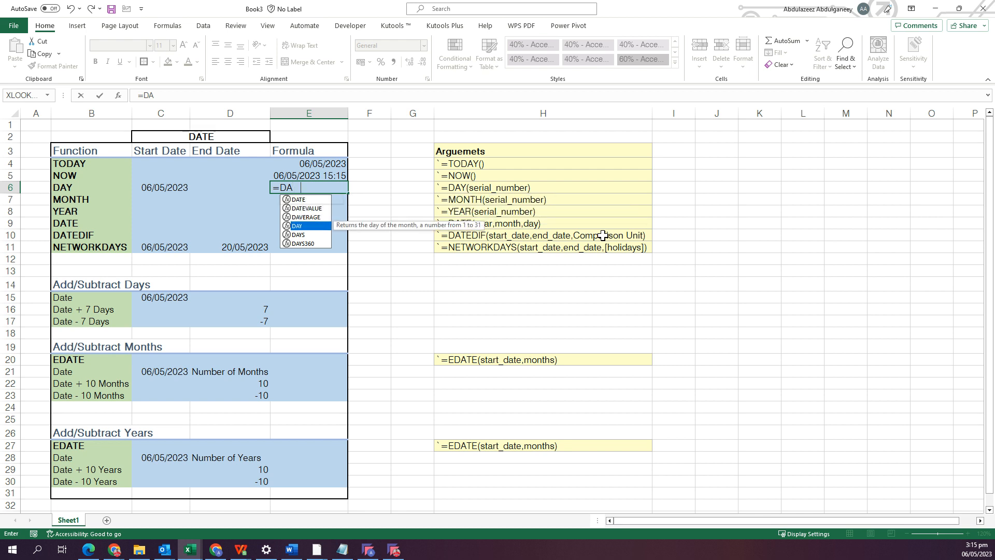
{"action": "key", "text": "Tab"}
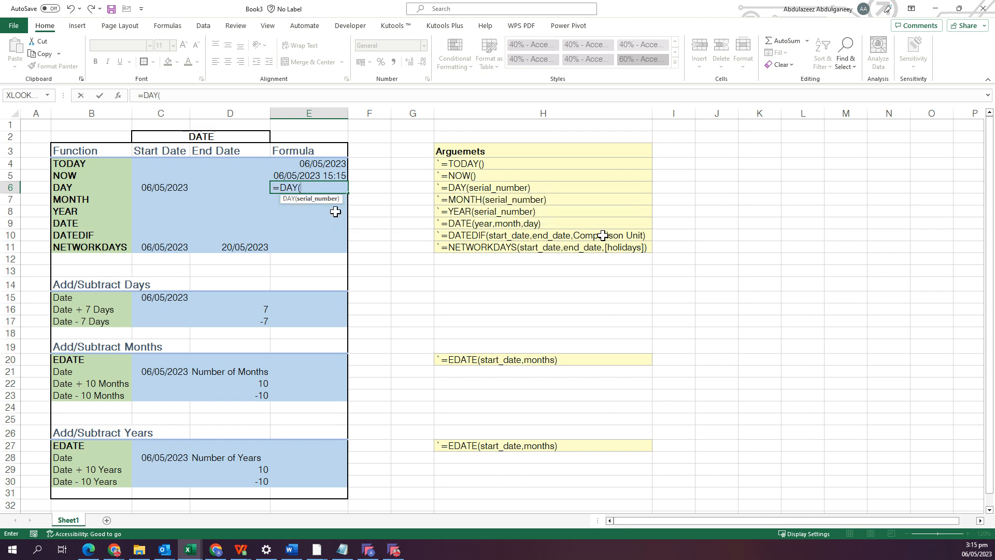
{"action": "left_click", "coordinate": [164, 188]}
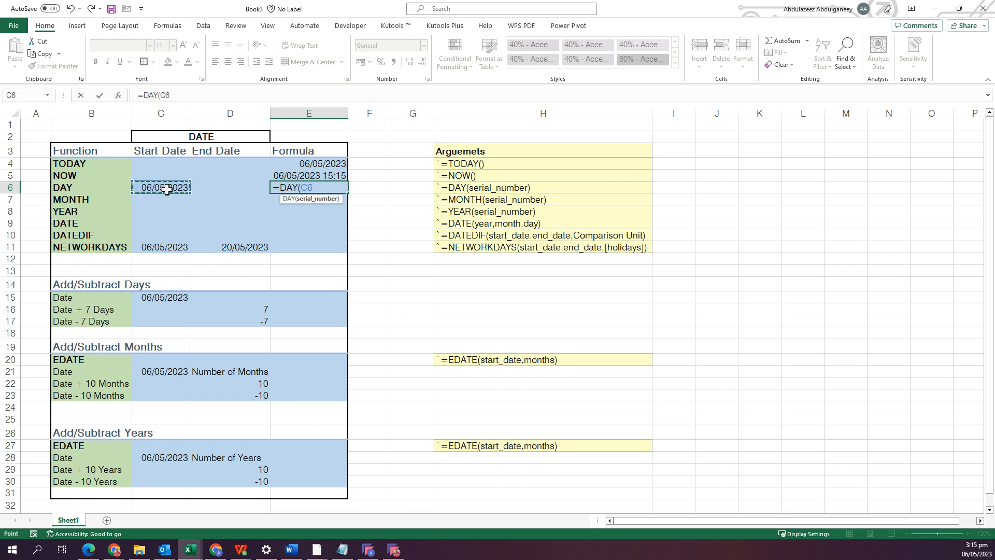
{"action": "key", "text": "Return"}
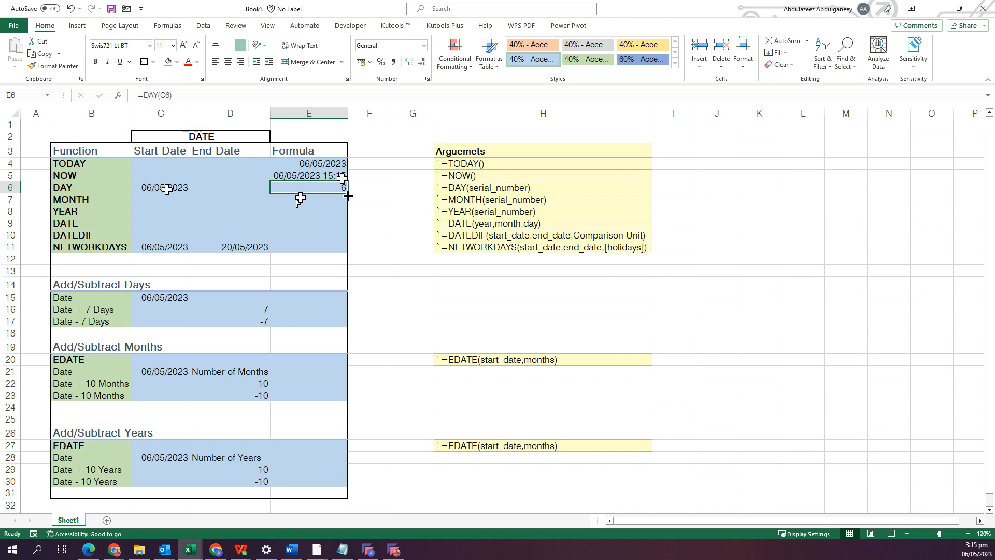
- Try a MONTH formula in cell E7 that refers to the label cell B7
{"action": "left_click", "coordinate": [305, 198]}
{"action": "type", "text": "=MONTH("}
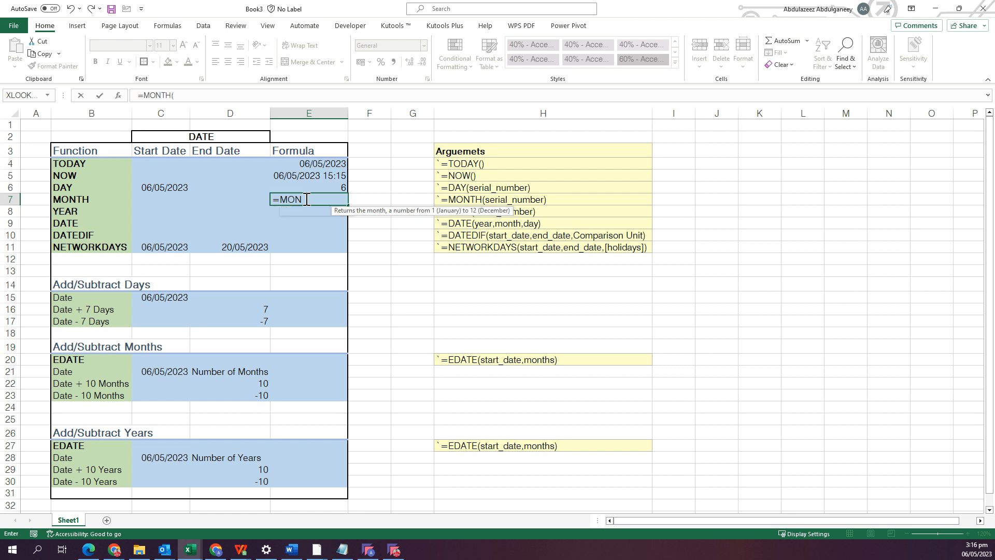
{"action": "key", "text": "Tab"}
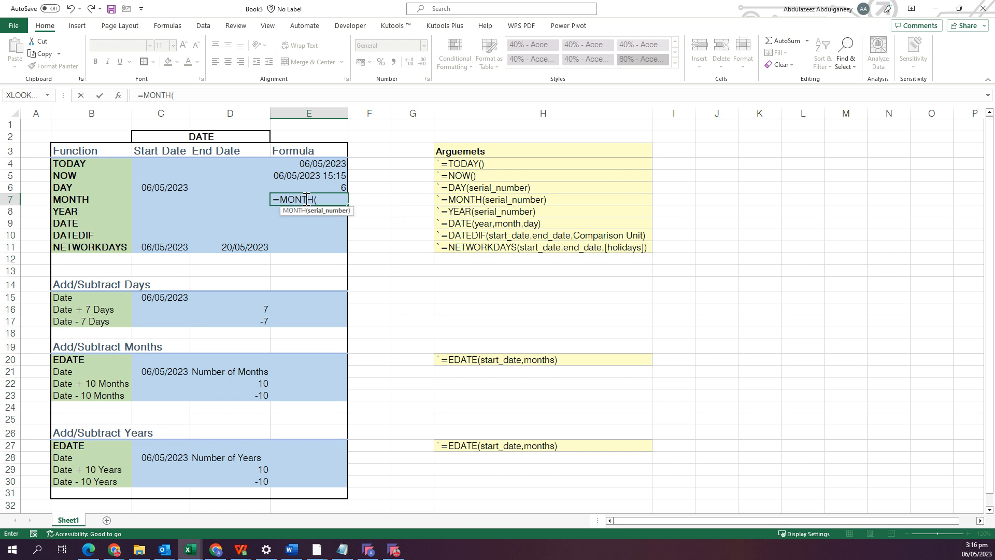
{"action": "left_click", "coordinate": [81, 201]}
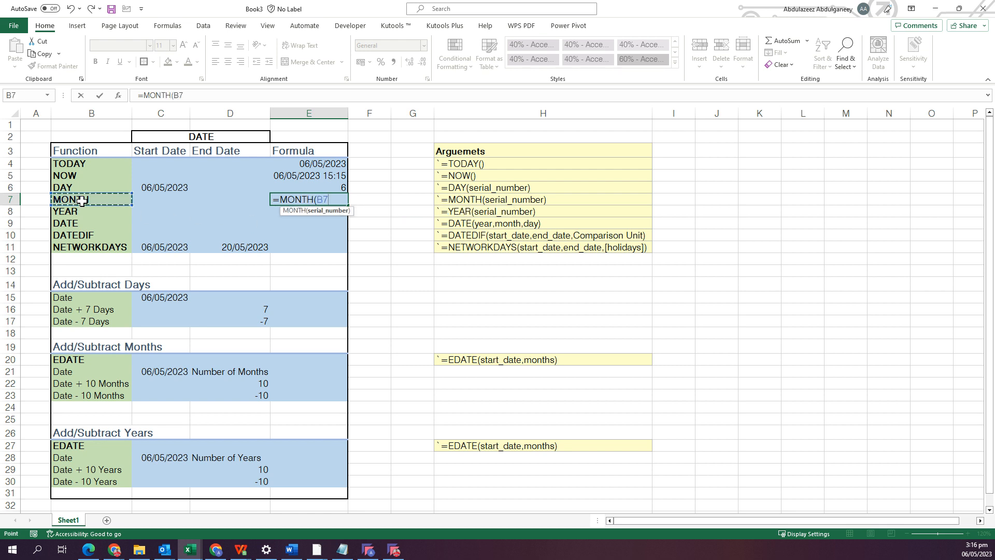
{"action": "key", "text": "ctrl+Return"}
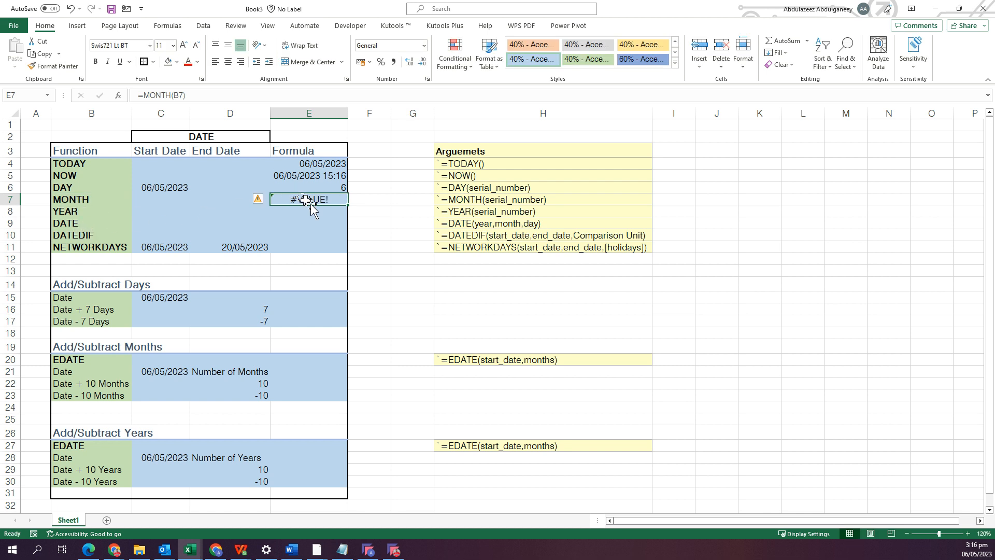
- Replace the formula in cell E7 with =MONTH(C6) to extract the start date's month
{"action": "type", "text": "="}
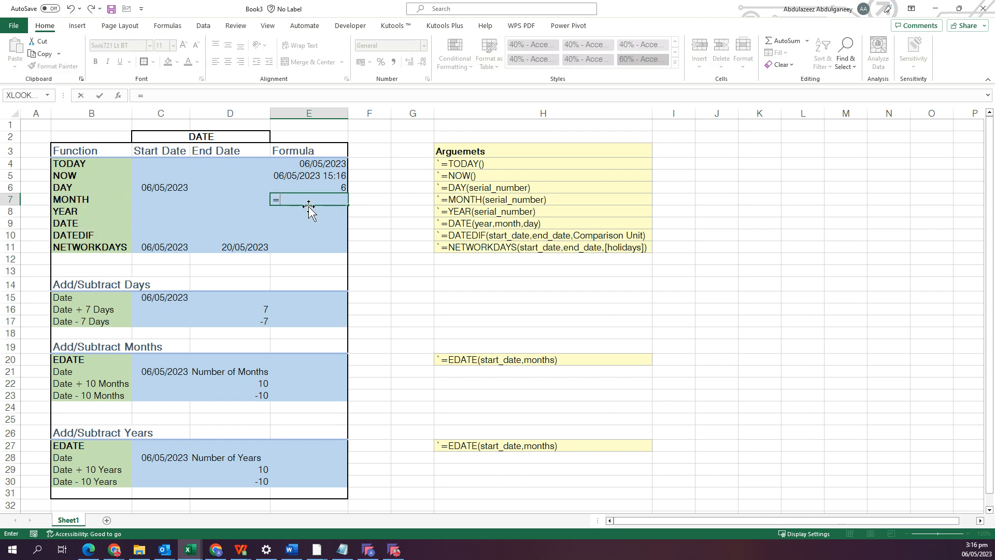
{"action": "type", "text": "MON"}
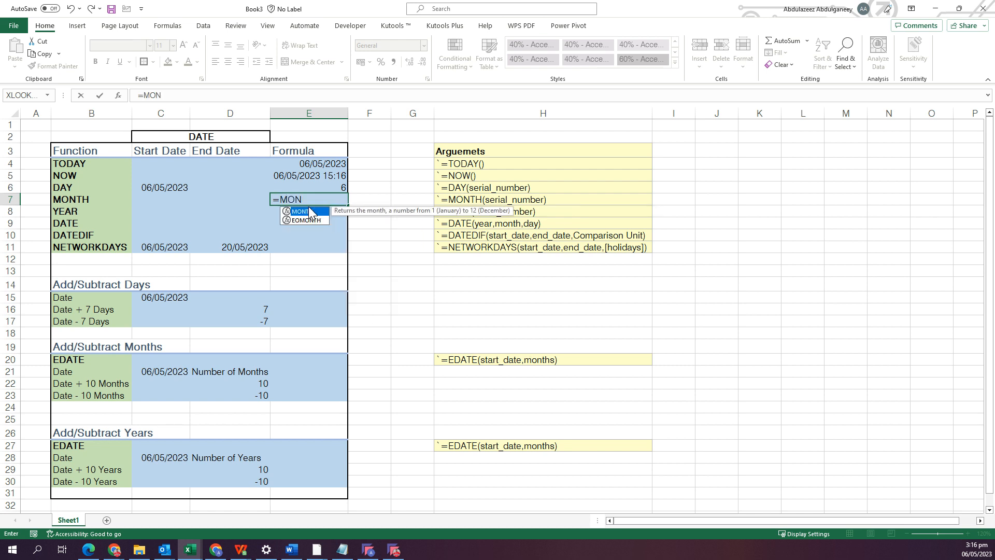
{"action": "double_click", "coordinate": [309, 211]}
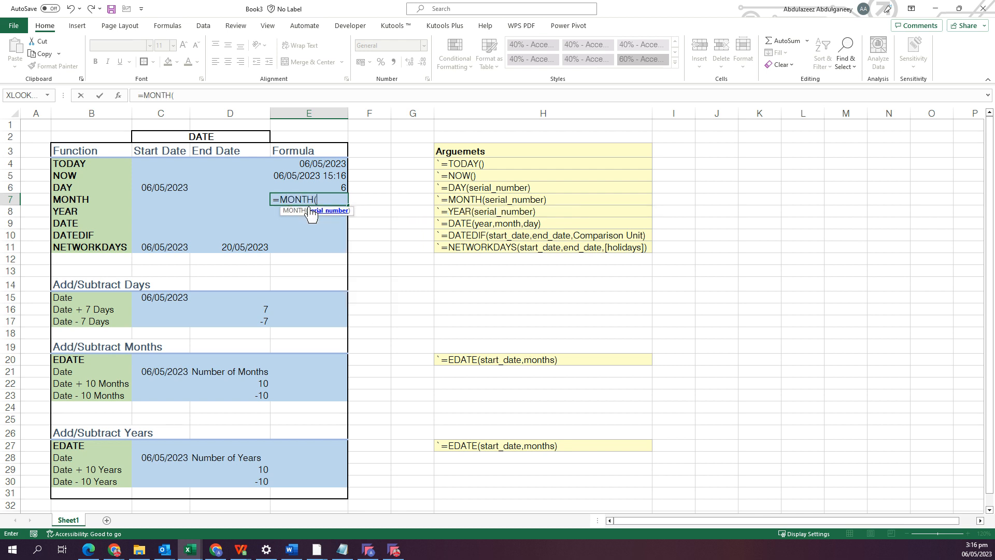
{"action": "left_click", "coordinate": [168, 187]}
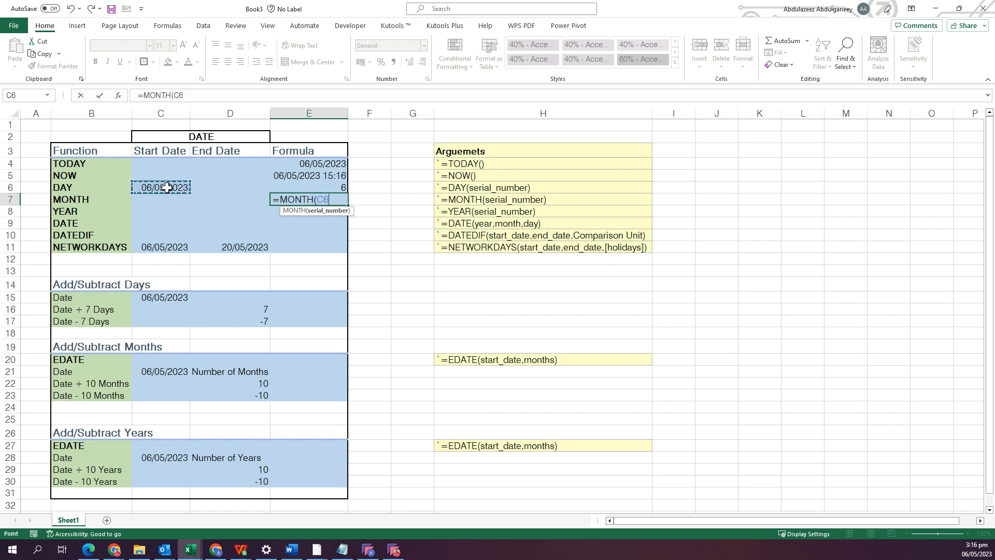
{"action": "type", "text": ")"}
{"action": "key", "text": "ctrl+Return"}
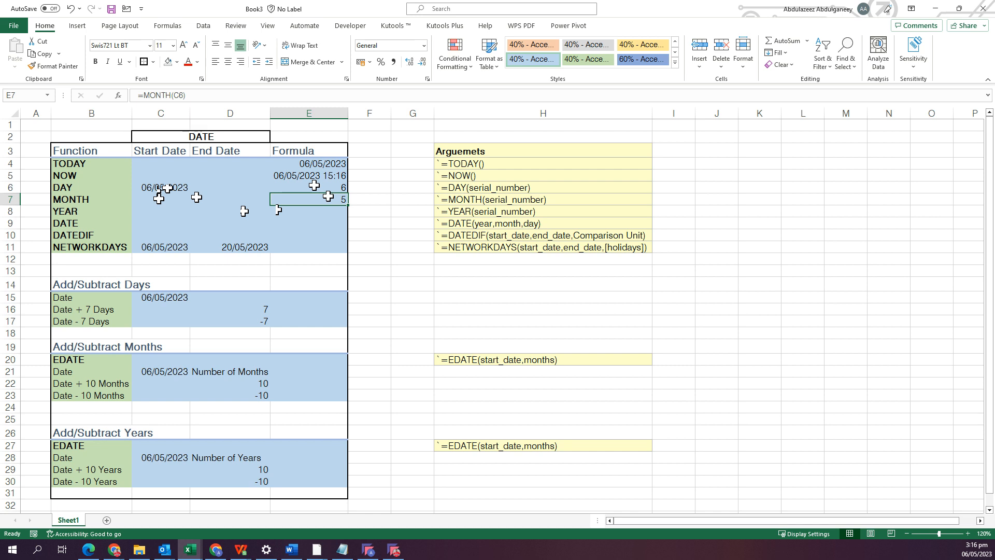
- Extract the year from the start date by entering =YEAR(C6) in cell E8
{"action": "left_click", "coordinate": [331, 213]}
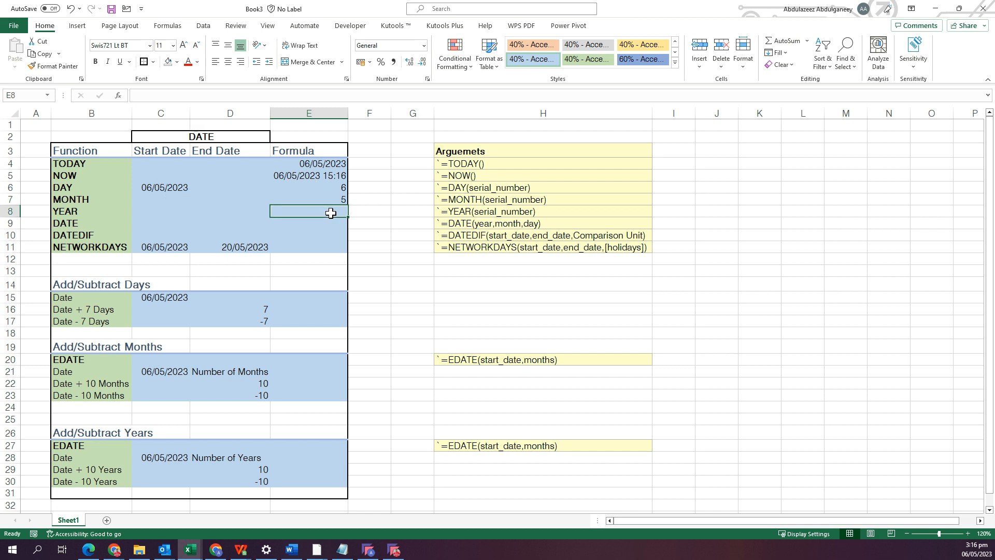
{"action": "type", "text": "=YAR"}
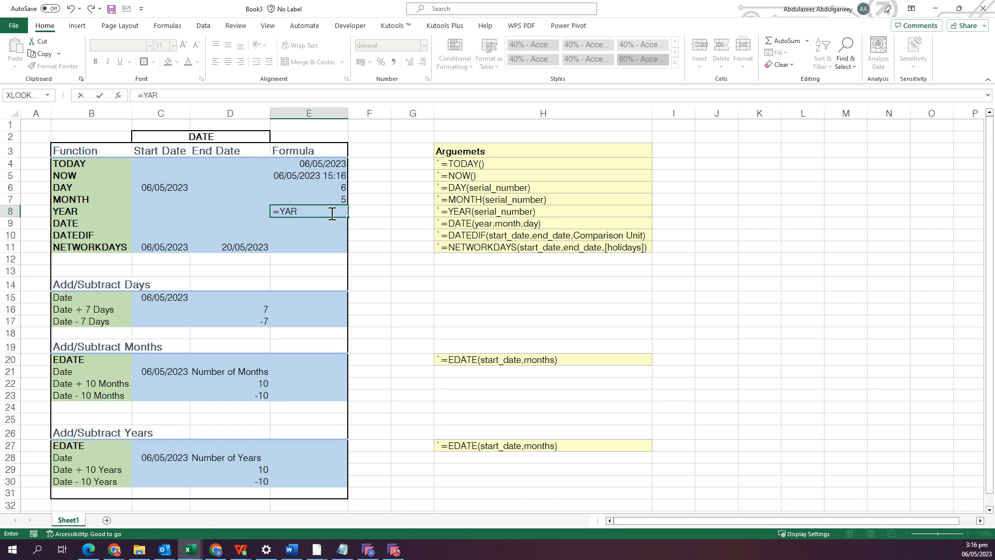
{"action": "key", "text": "BackSpace"}
{"action": "key", "text": "BackSpace"}
{"action": "type", "text": "EAR"}
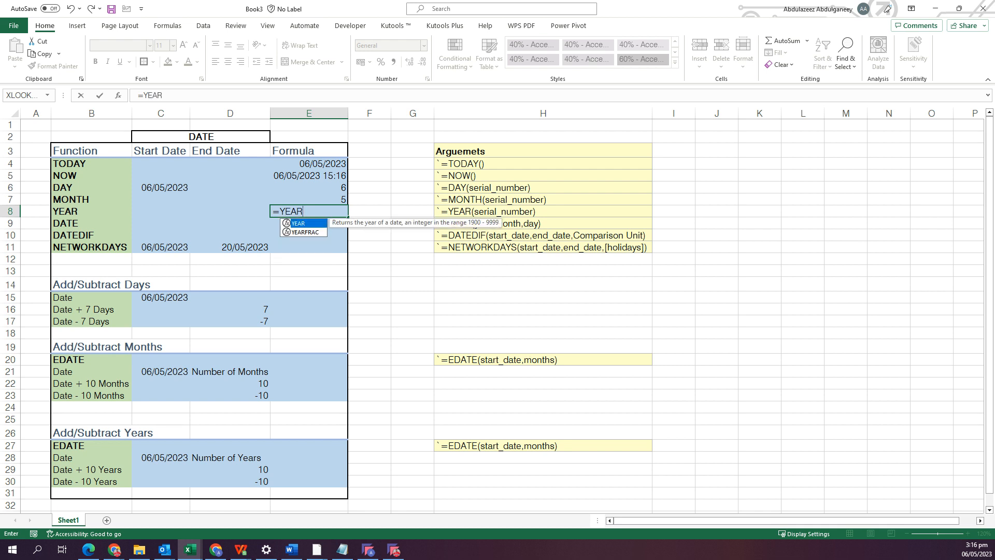
{"action": "type", "text": "("}
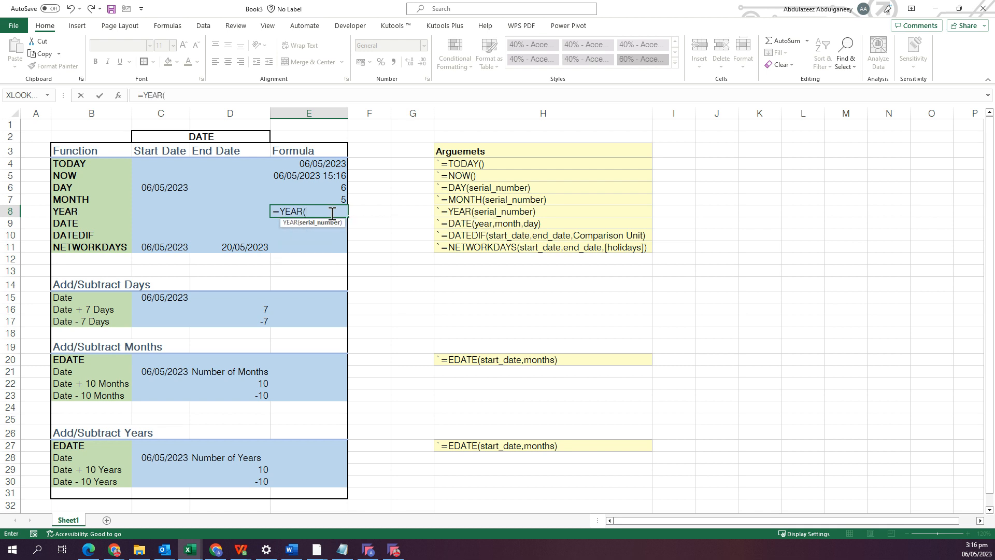
{"action": "left_click", "coordinate": [173, 188]}
{"action": "type", "text": ")"}
{"action": "key", "text": "ctrl+Return"}
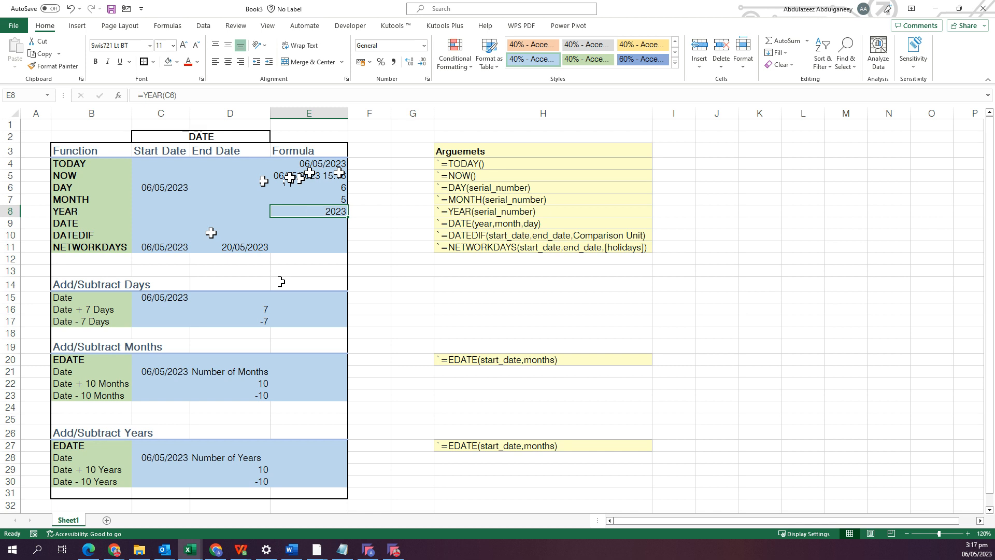
- Build a date in cell E9 with the formula =DATE(2023,7,8)
{"action": "left_click", "coordinate": [329, 223]}
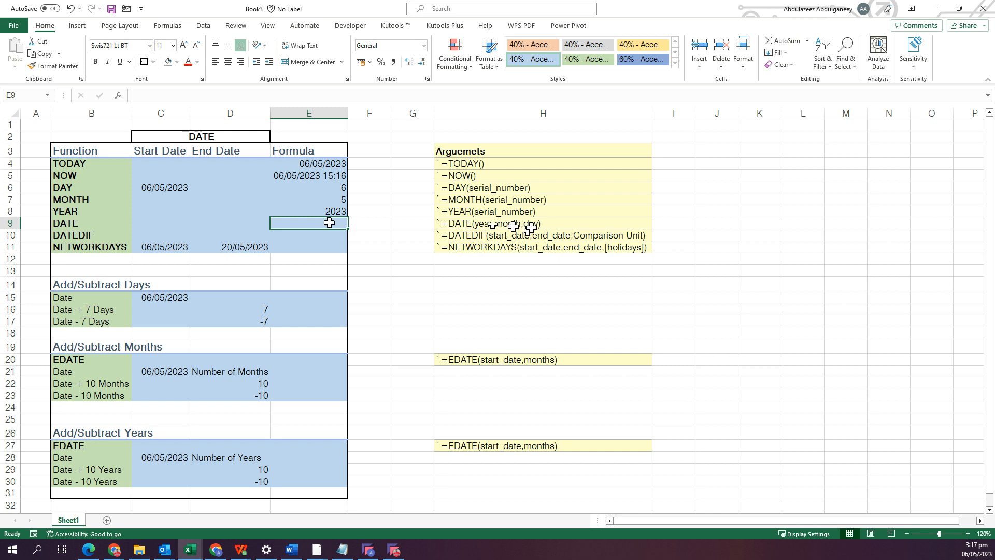
{"action": "type", "text": "="}
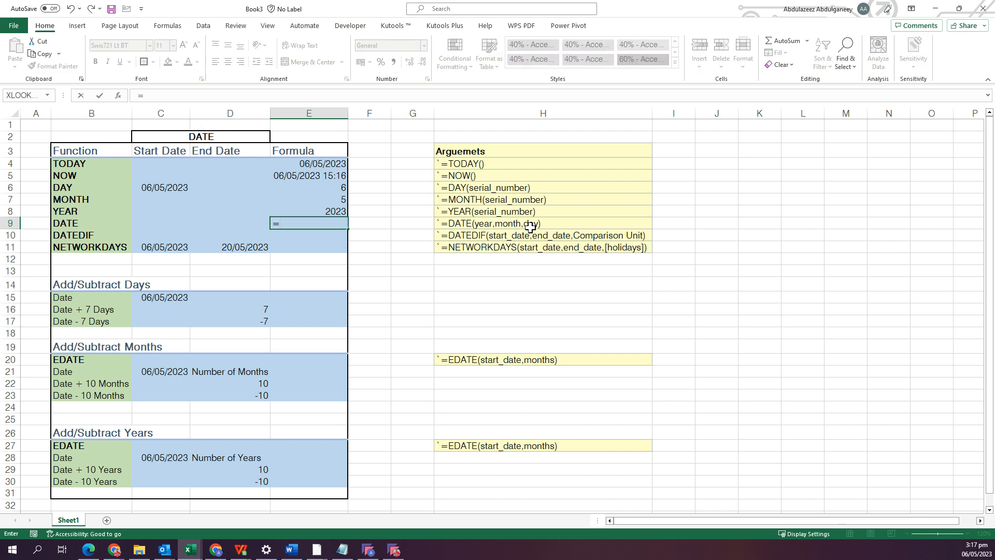
{"action": "type", "text": "DAT"}
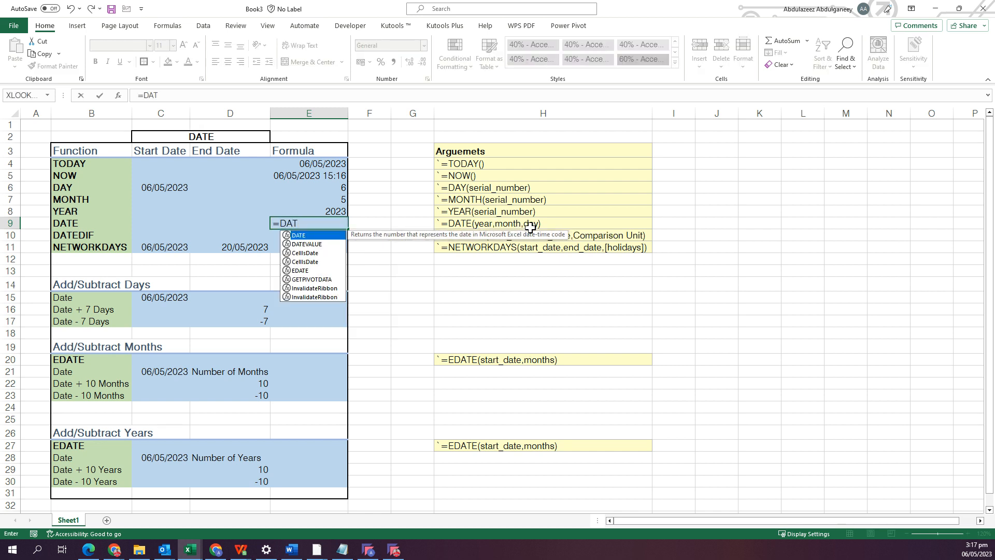
{"action": "type", "text": "E("}
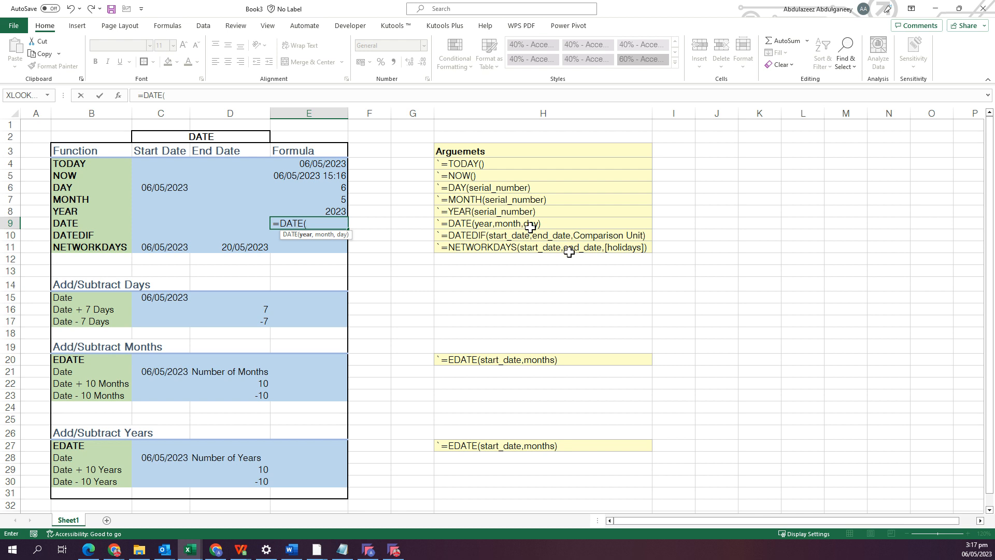
{"action": "type", "text": "2023,"}
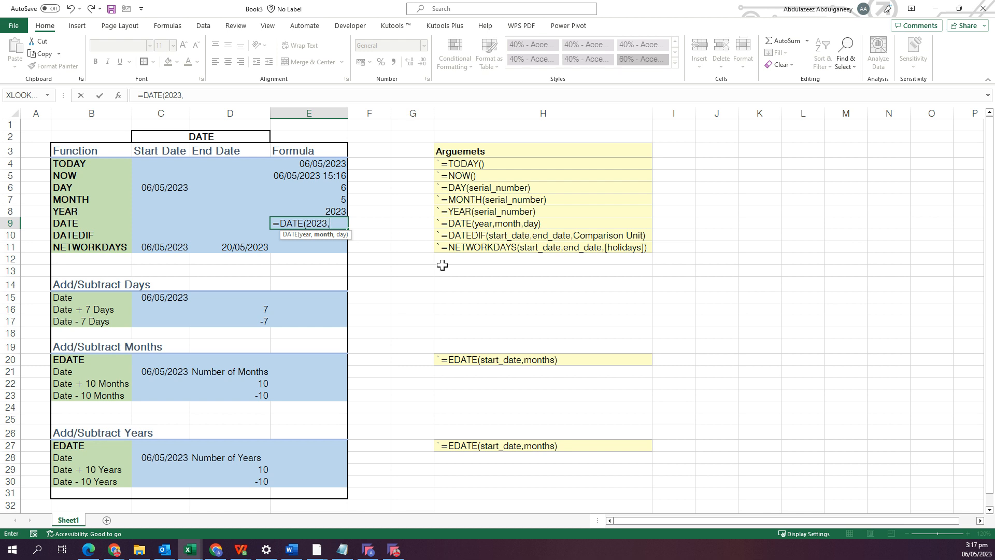
{"action": "type", "text": "7,8"}
{"action": "key", "text": "ctrl+Return"}
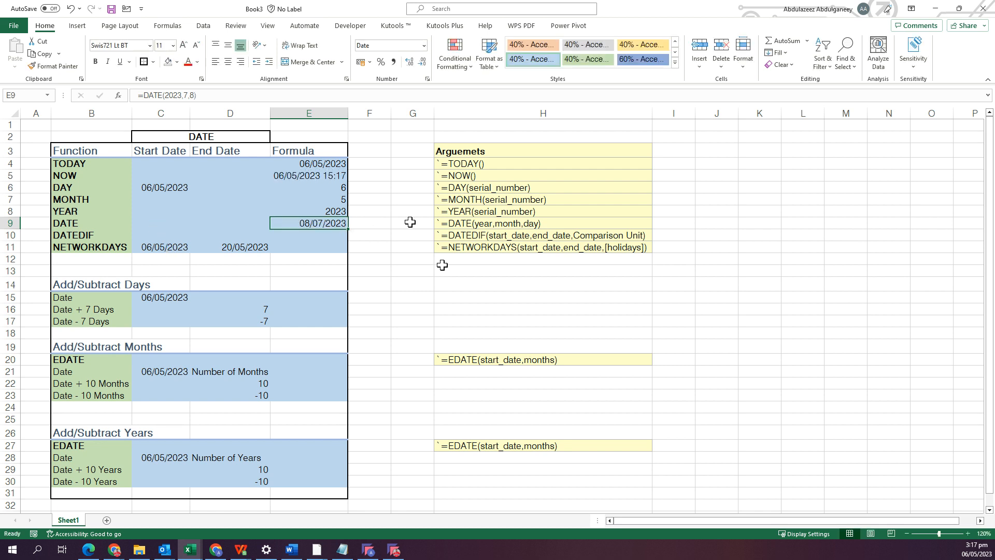
- Calculate the months between the NETWORKDAYS row's start and end dates by entering =DATEDIF(C11,D11,"M") in cell E10
{"action": "left_click", "coordinate": [306, 235]}
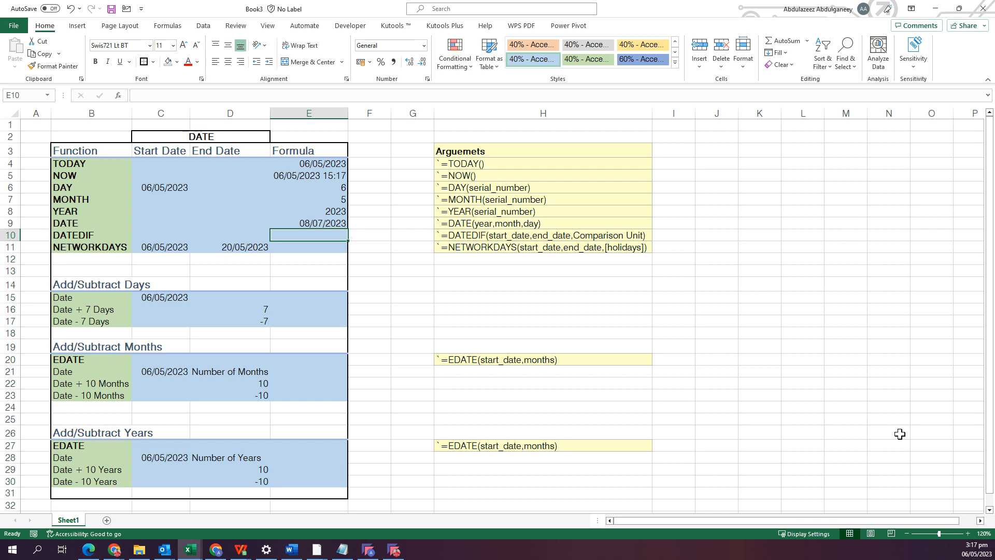
{"action": "key", "text": "alt+Tab"}
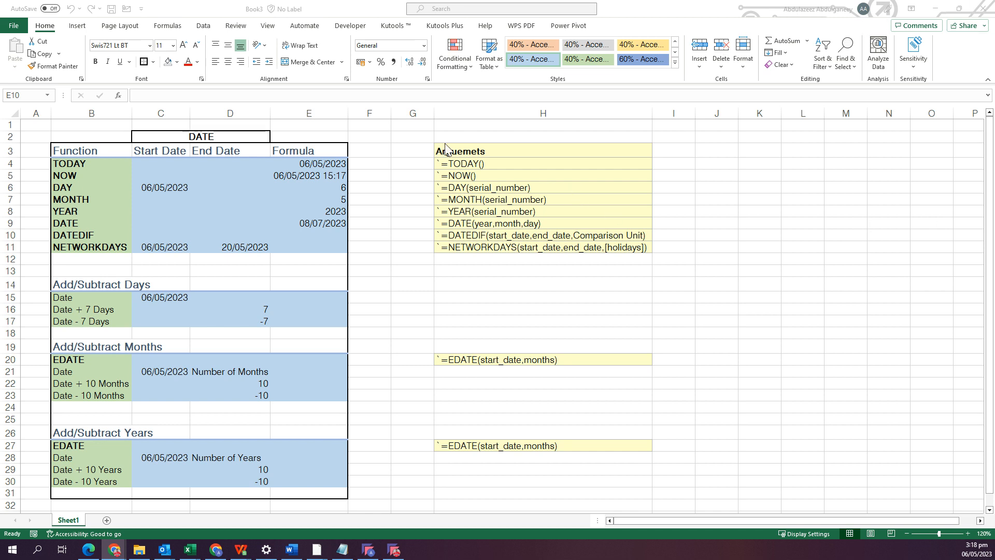
{"action": "left_click", "coordinate": [302, 233]}
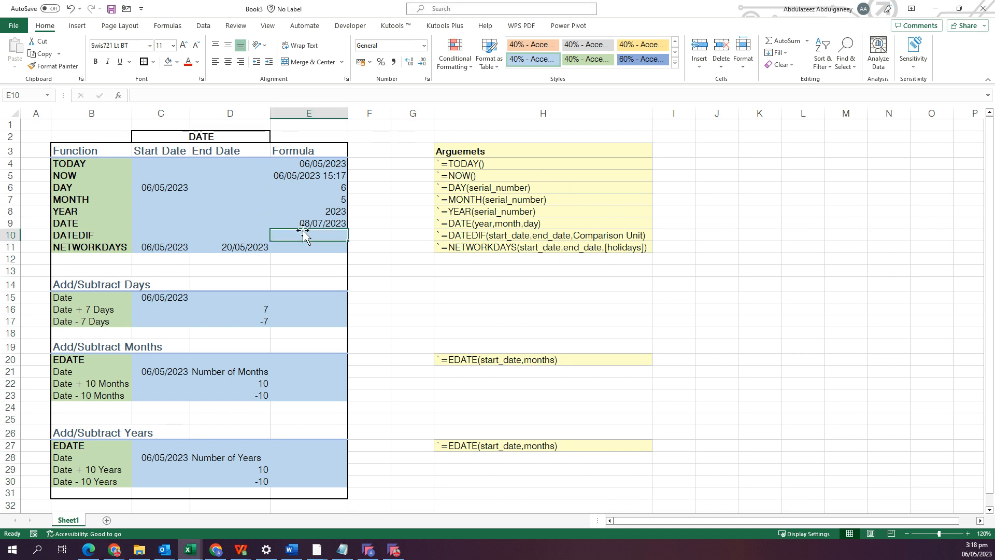
{"action": "type", "text": "=DATEDIF("}
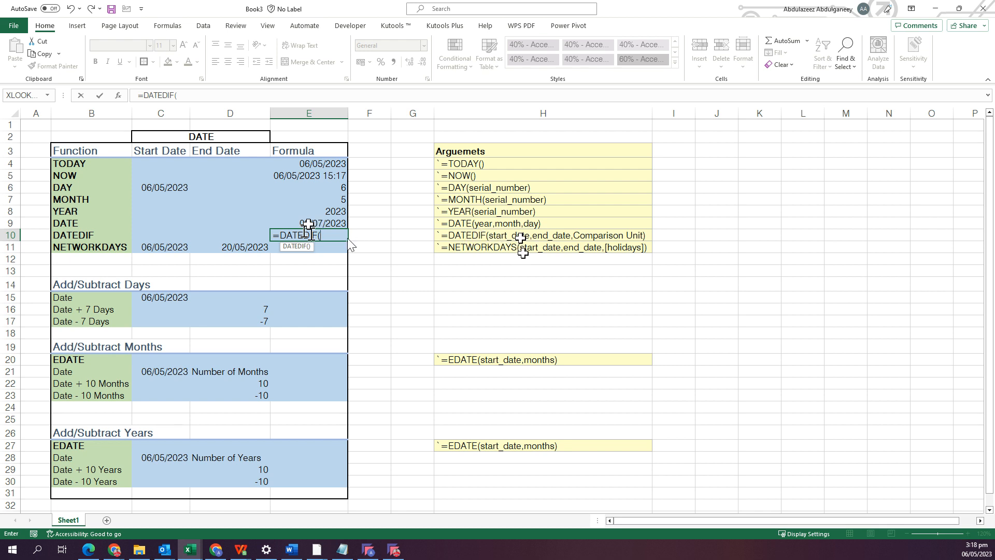
{"action": "left_click", "coordinate": [162, 247]}
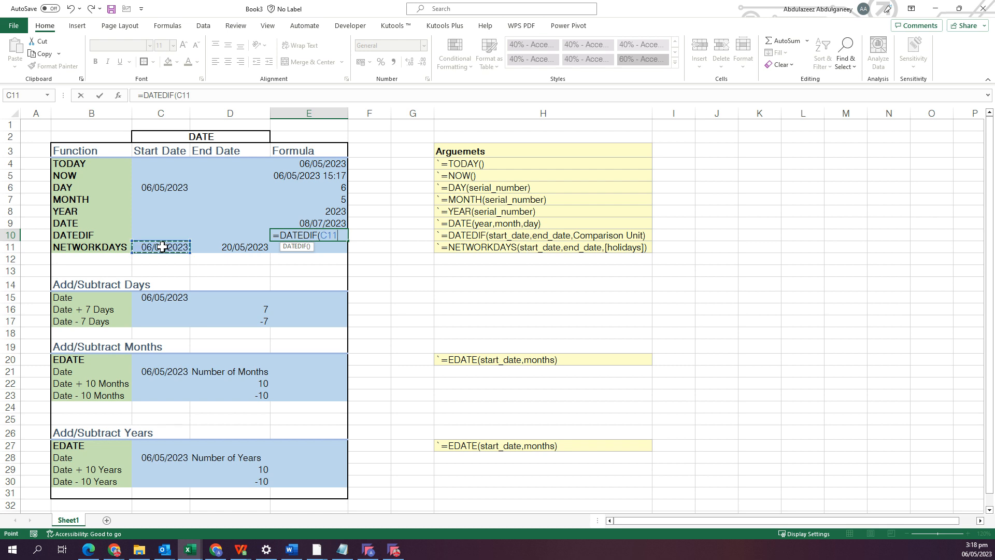
{"action": "type", "text": ","}
{"action": "left_click", "coordinate": [241, 247]}
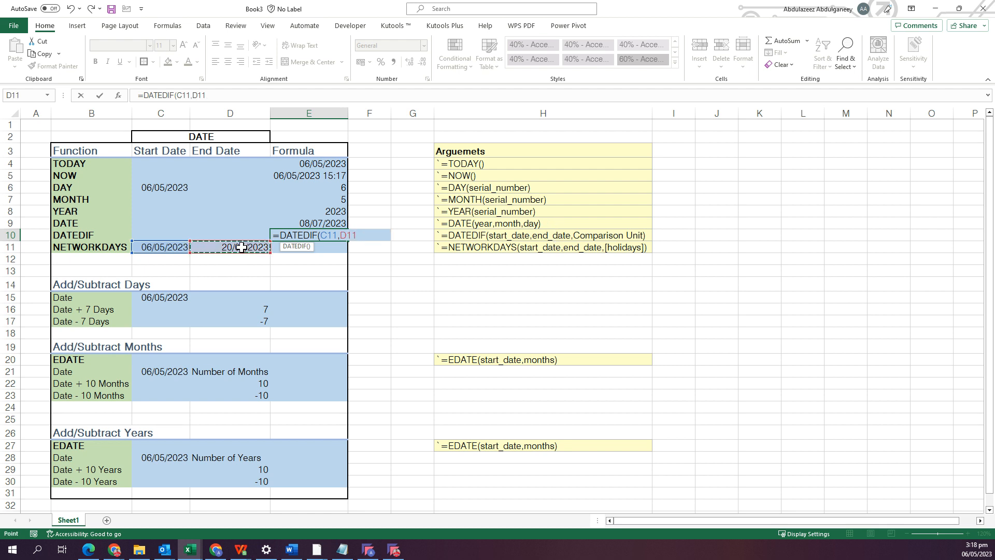
{"action": "type", "text": ","}
{"action": "type", "text": ")"}
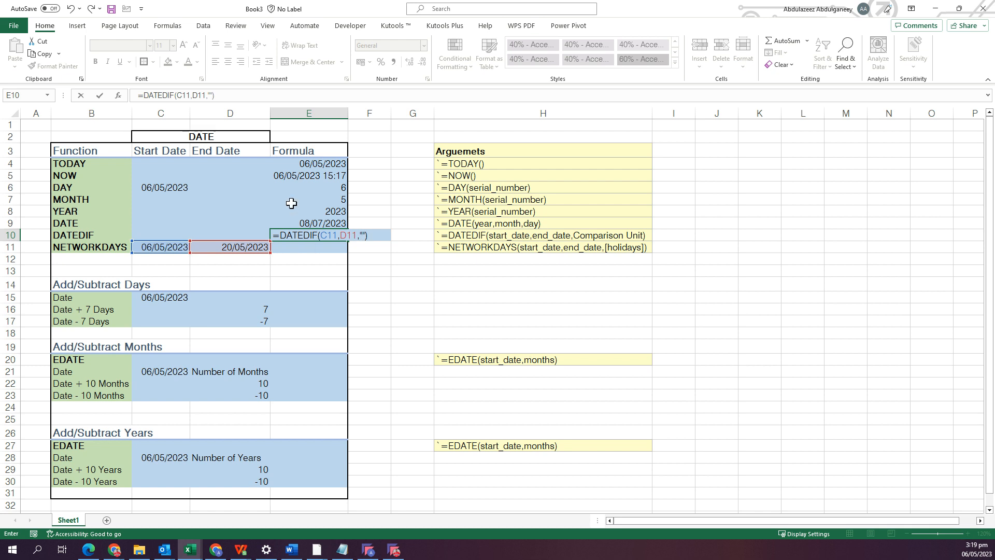
{"action": "left_click", "coordinate": [364, 235]}
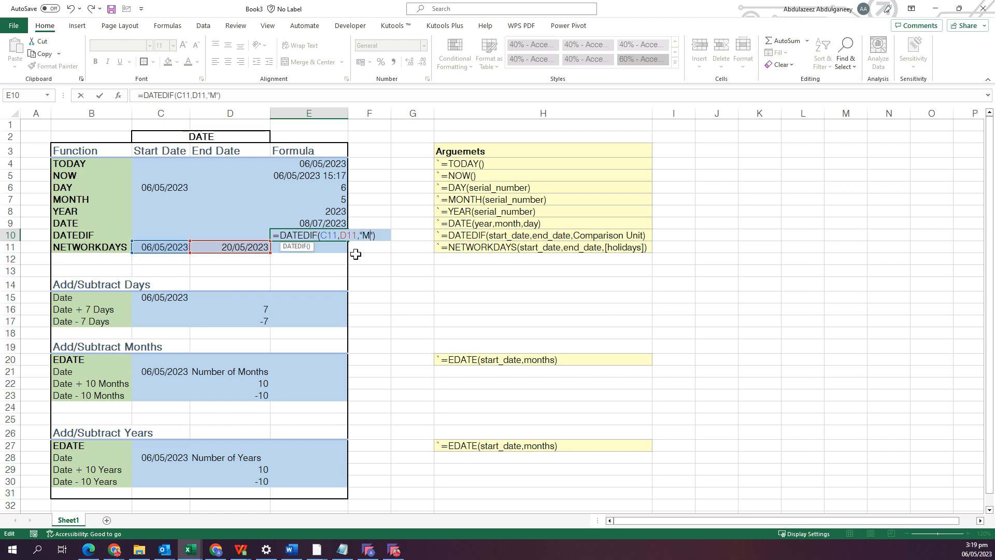
{"action": "key", "text": "ctrl+Return"}
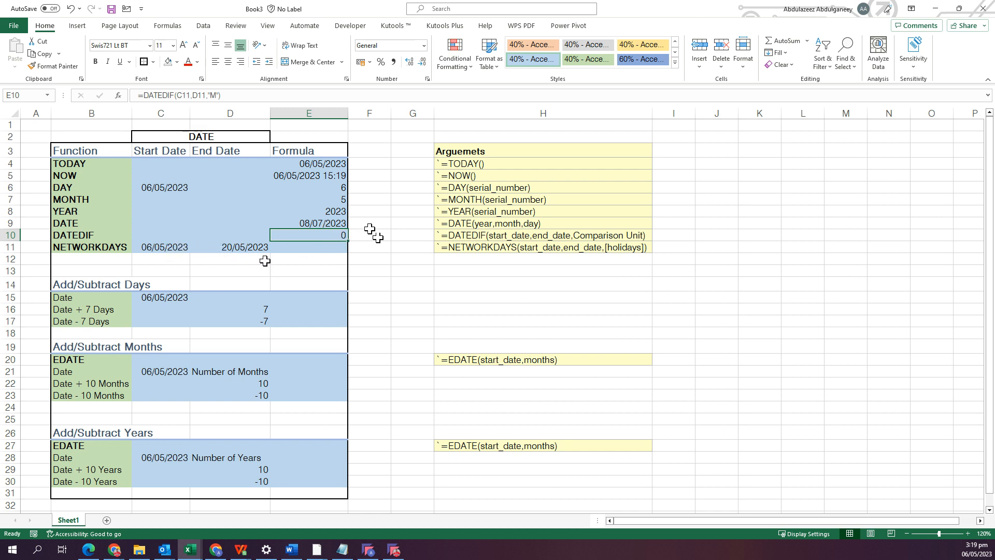
- Set the year of the end date in cell D11 to 2025, making the formula =DATE(2025,5,20)
{"action": "left_click", "coordinate": [164, 244]}
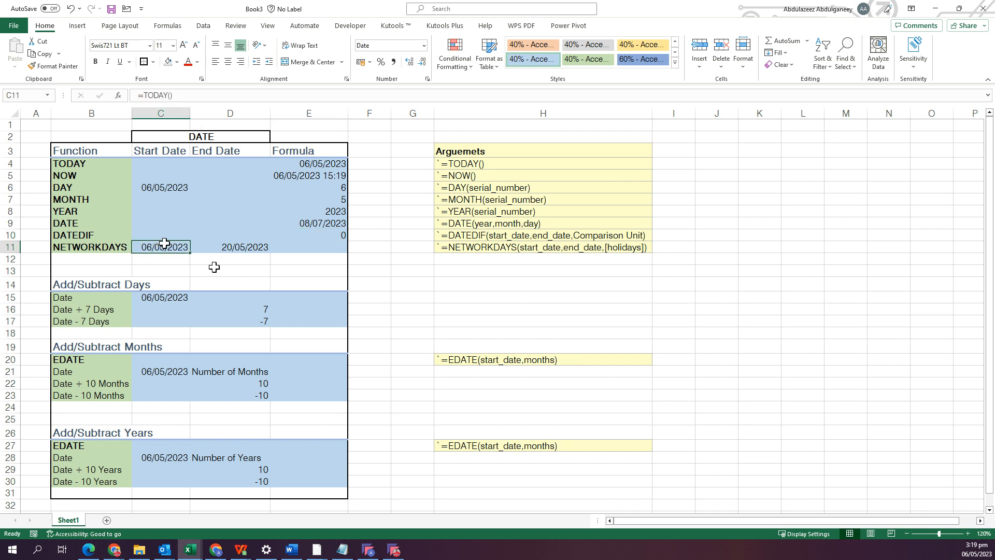
{"action": "left_click", "coordinate": [238, 246]}
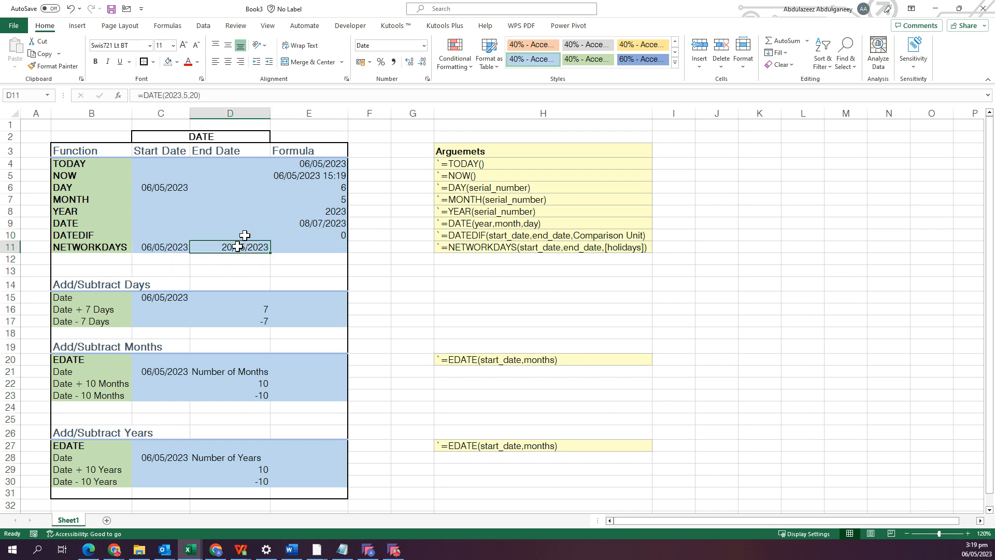
{"action": "left_click", "coordinate": [175, 95]}
{"action": "key", "text": "BackSpace"}
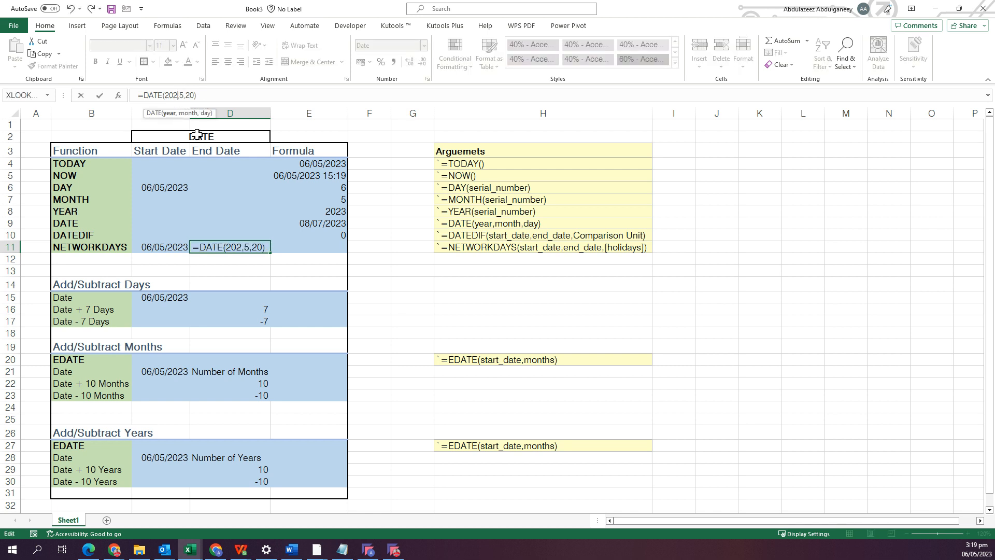
{"action": "type", "text": "5"}
{"action": "key", "text": "ctrl+Return"}
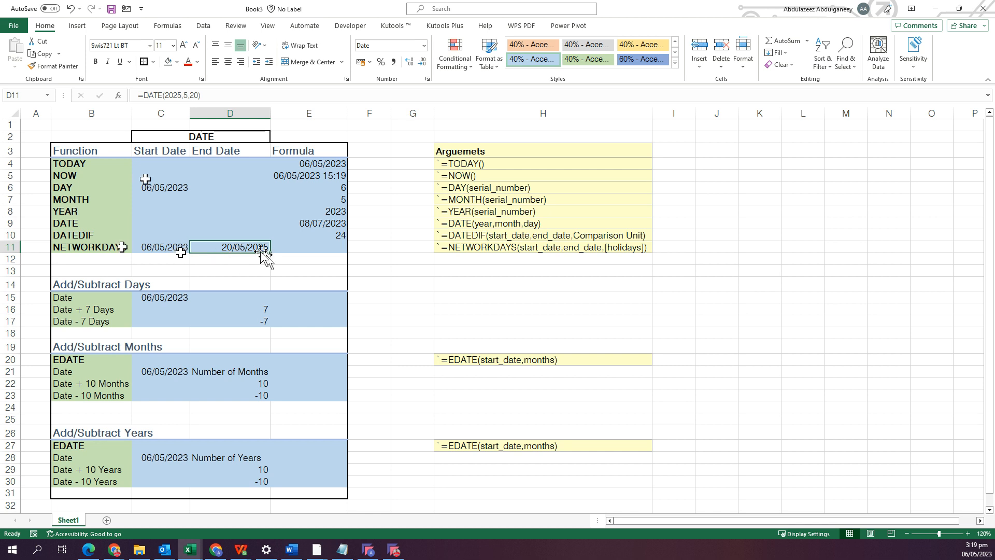
- Set the comparison unit of the DATEDIF formula in cell E10 to "Y" for years
{"action": "left_click", "coordinate": [337, 236]}
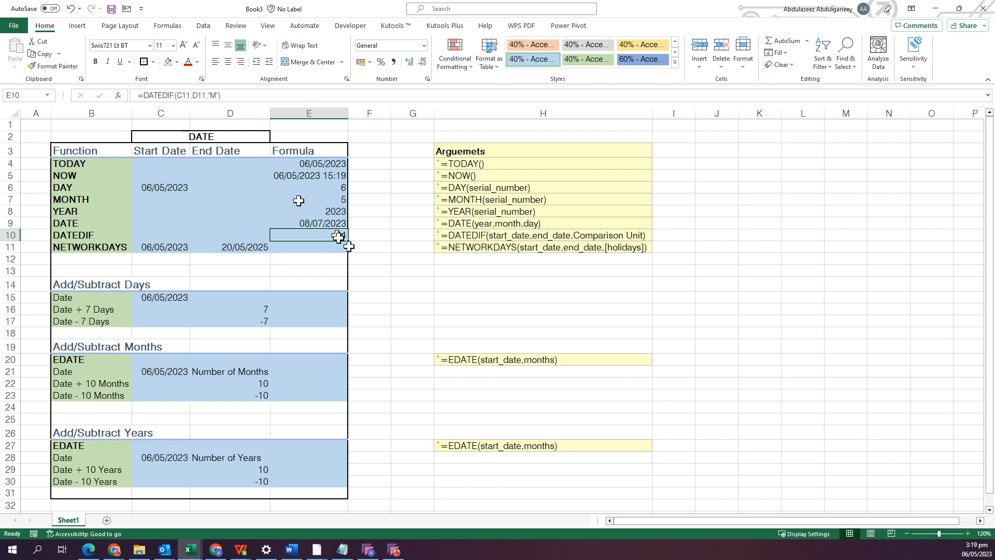
{"action": "left_click", "coordinate": [222, 95]}
{"action": "key", "text": "BackSpace"}
{"action": "type", "text": "Y"}
{"action": "key", "text": "ctrl+Return"}
- Set the year of the end date in cell D11 back to 2023, making the formula =DATE(2023,5,20)
{"action": "left_click", "coordinate": [180, 249]}
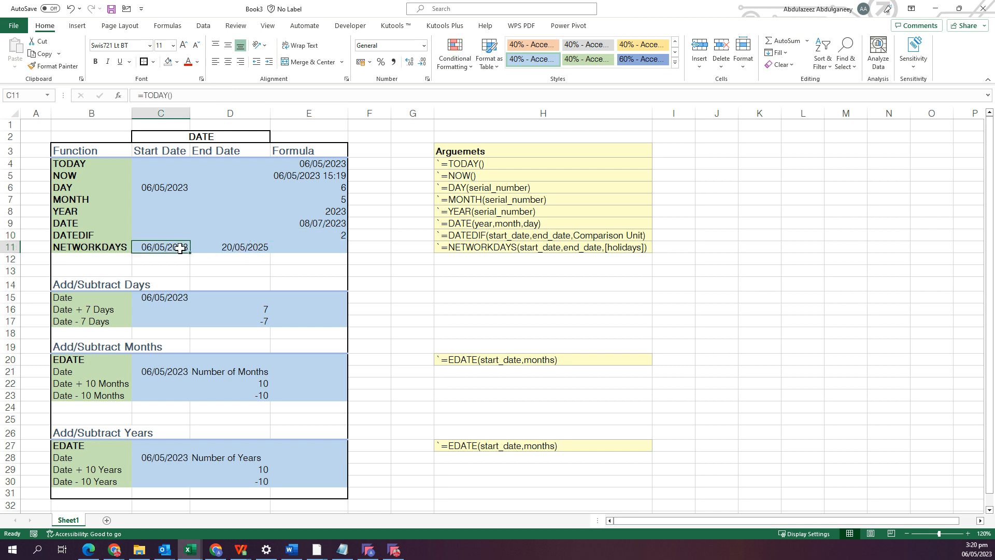
{"action": "left_click", "coordinate": [251, 251]}
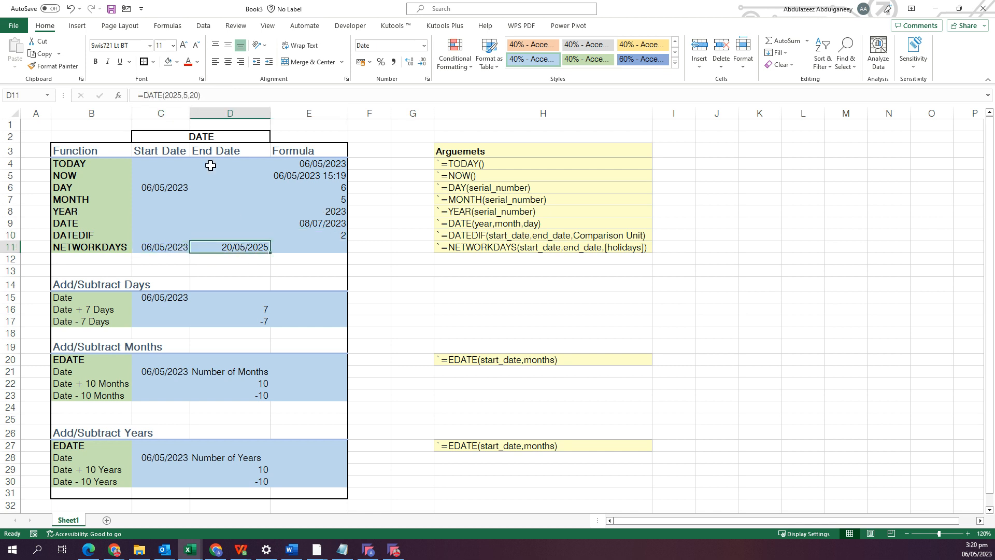
{"action": "left_click", "coordinate": [180, 95]}
{"action": "key", "text": "BackSpace"}
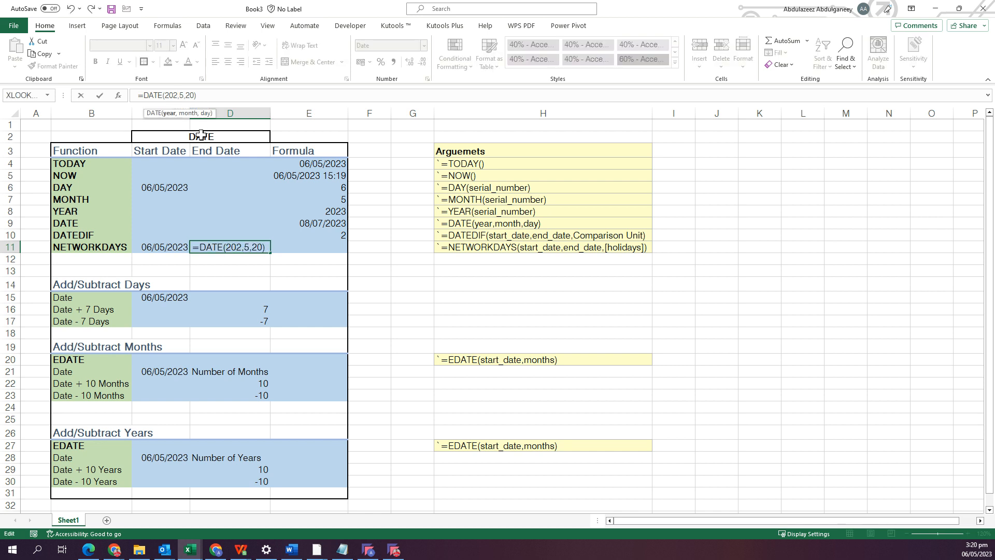
{"action": "type", "text": "3"}
{"action": "key", "text": "ctrl+Return"}
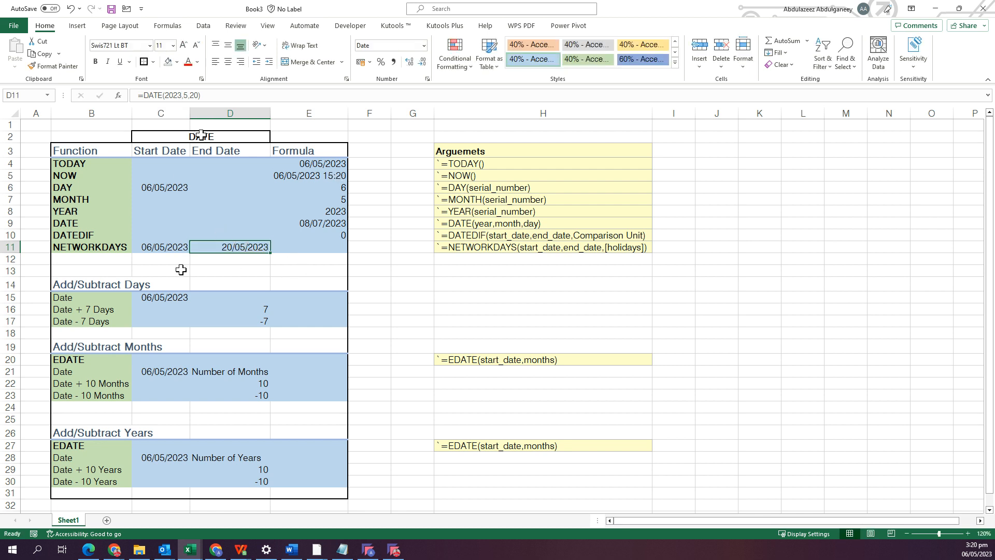
- Count the working days between the start and end dates in row 11 by entering =NETWORKDAYS(C11,D11) in cell E11
{"action": "left_click", "coordinate": [307, 248]}
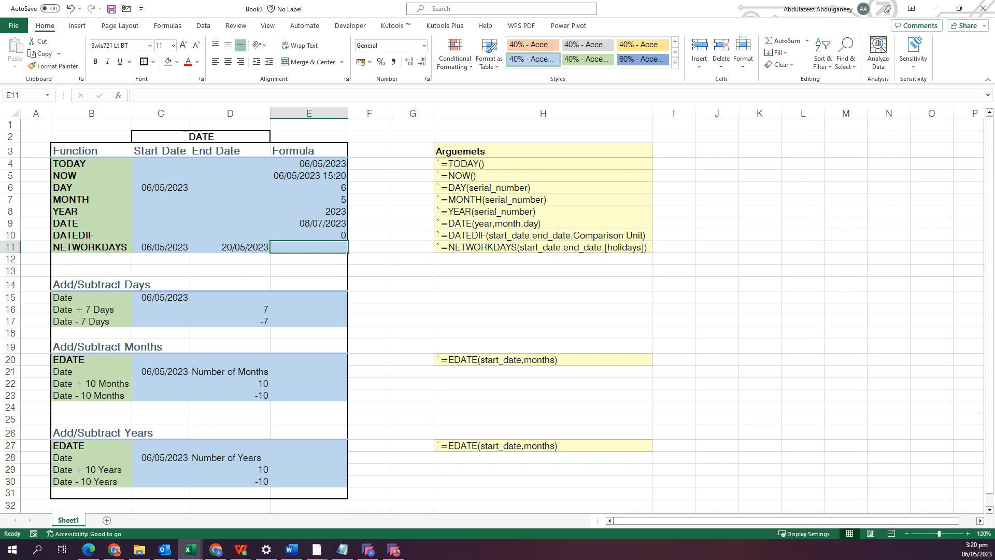
{"action": "key", "text": "alt+Tab"}
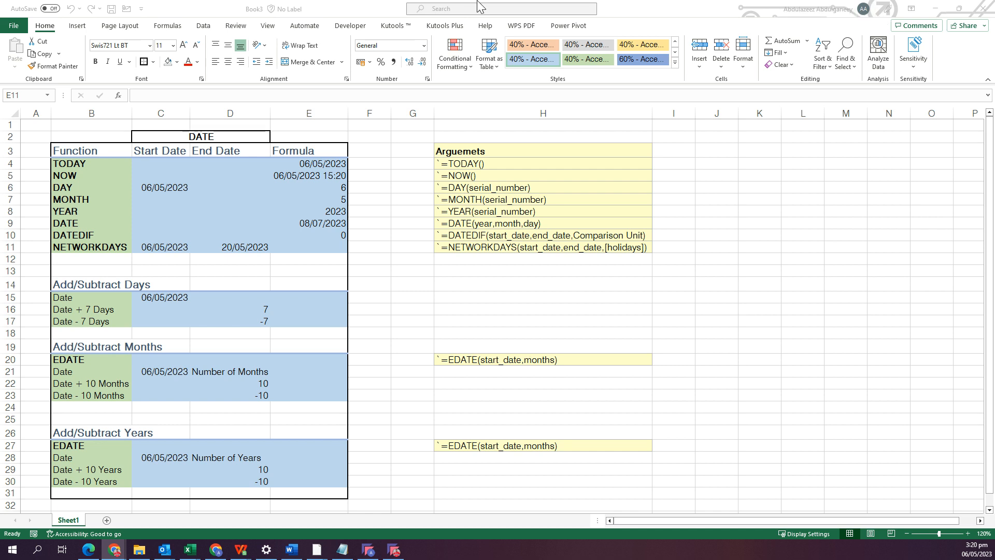
{"action": "left_click", "coordinate": [320, 244]}
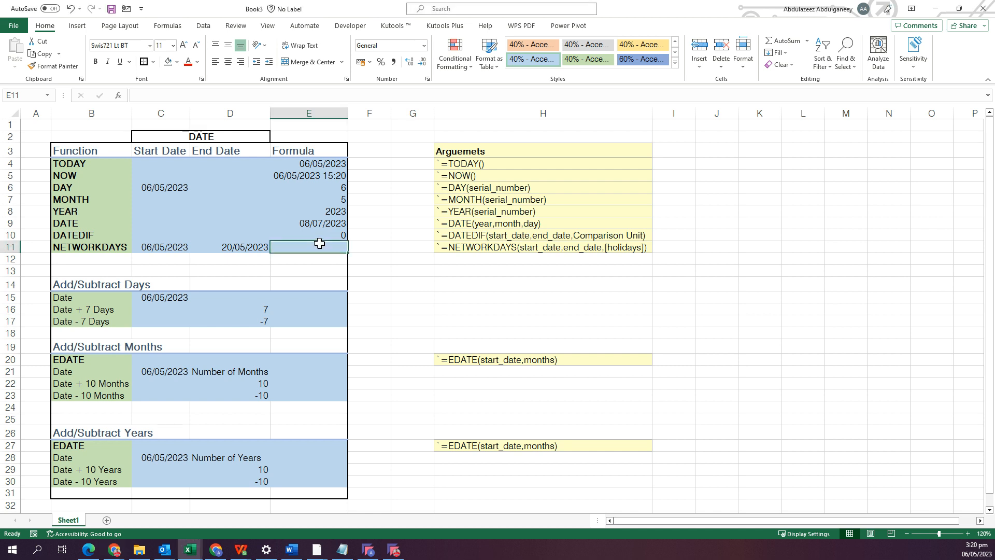
{"action": "type", "text": "=NE"}
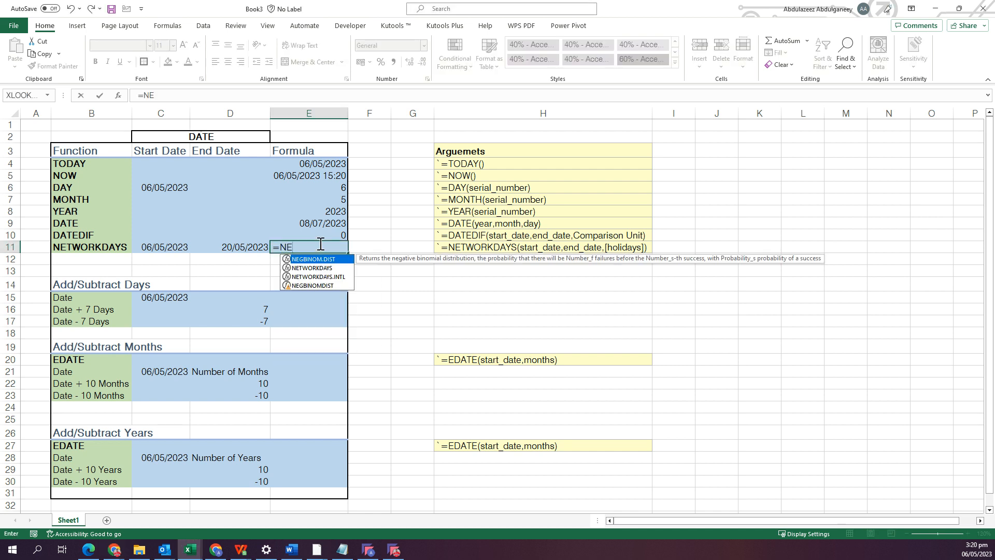
{"action": "key", "text": "Down"}
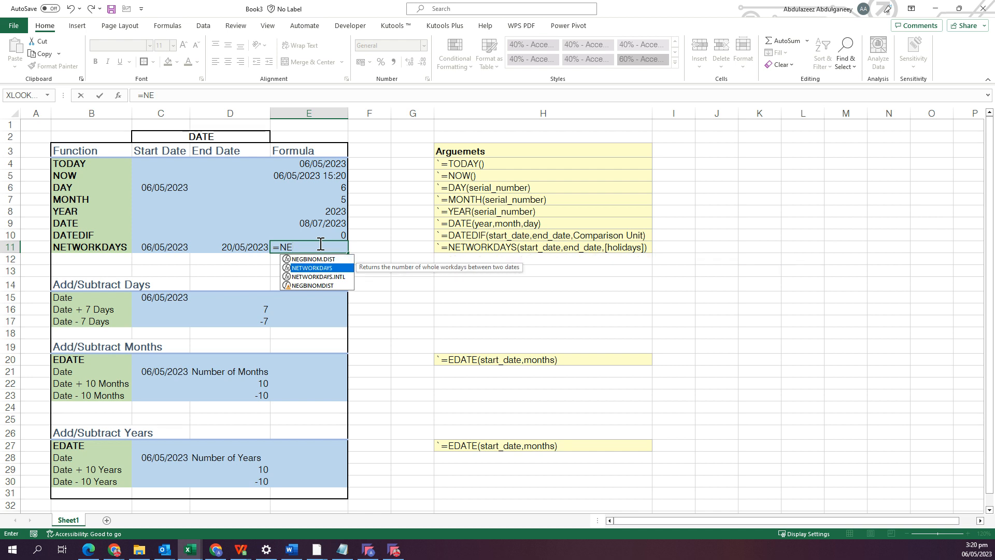
{"action": "key", "text": "Tab"}
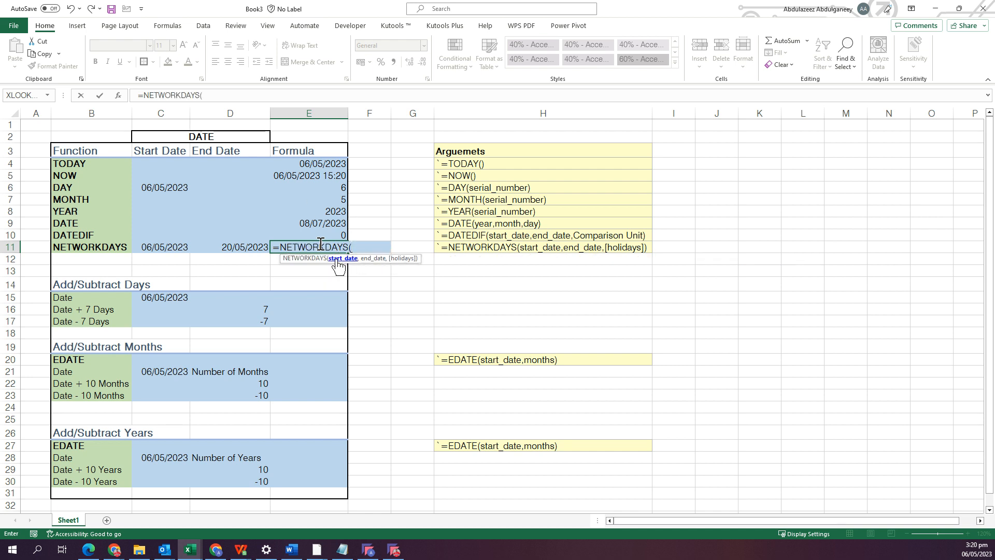
{"action": "left_click", "coordinate": [167, 247]}
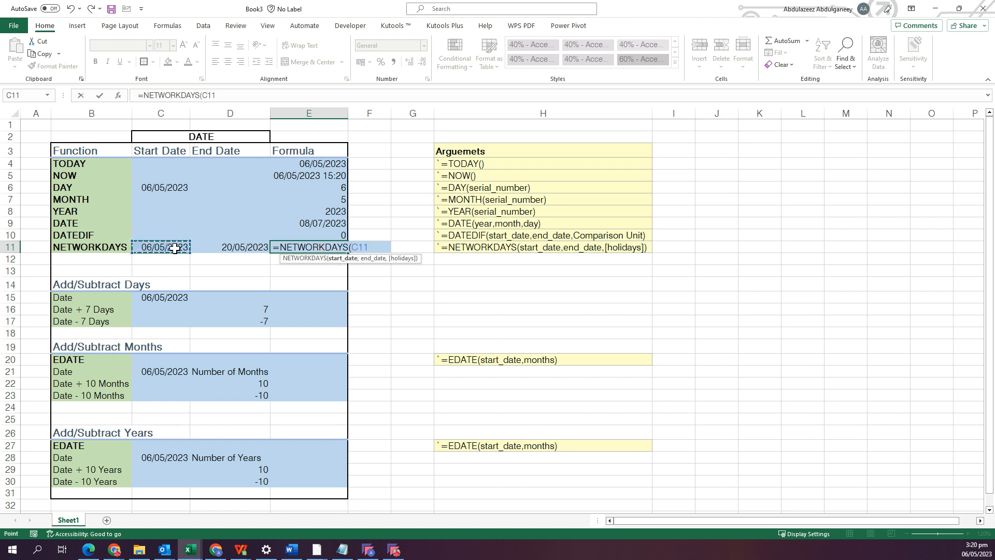
{"action": "type", "text": ","}
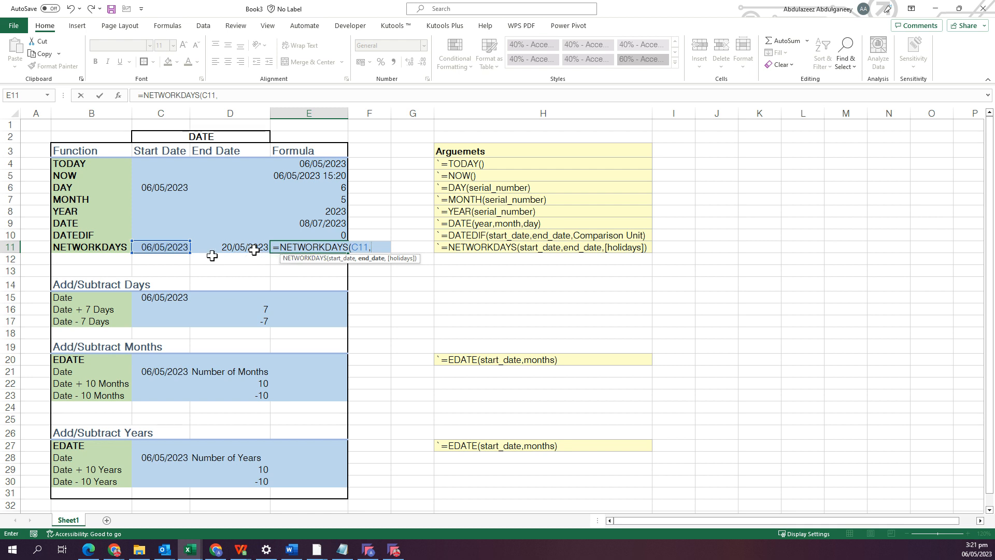
{"action": "left_click", "coordinate": [238, 247]}
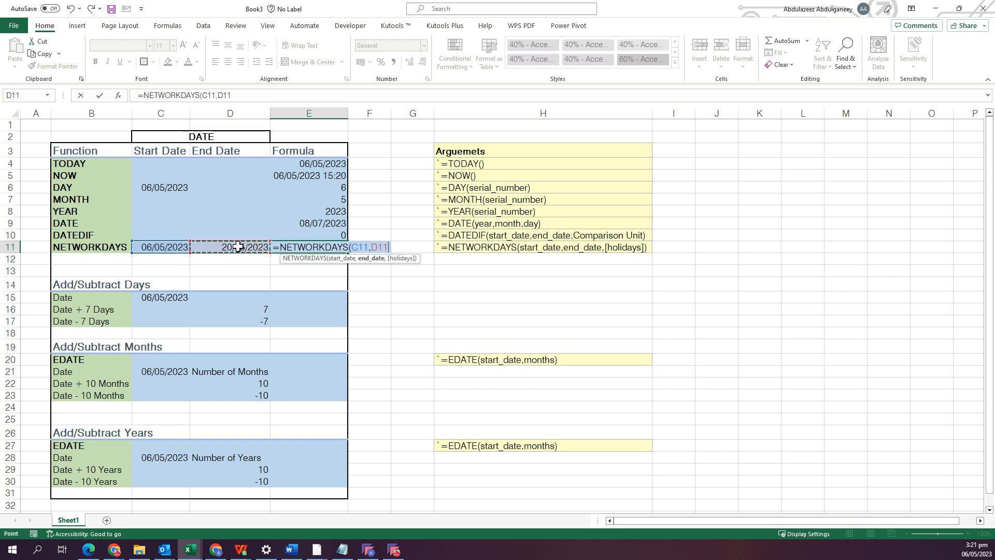
{"action": "key", "text": "ctrl+Return"}
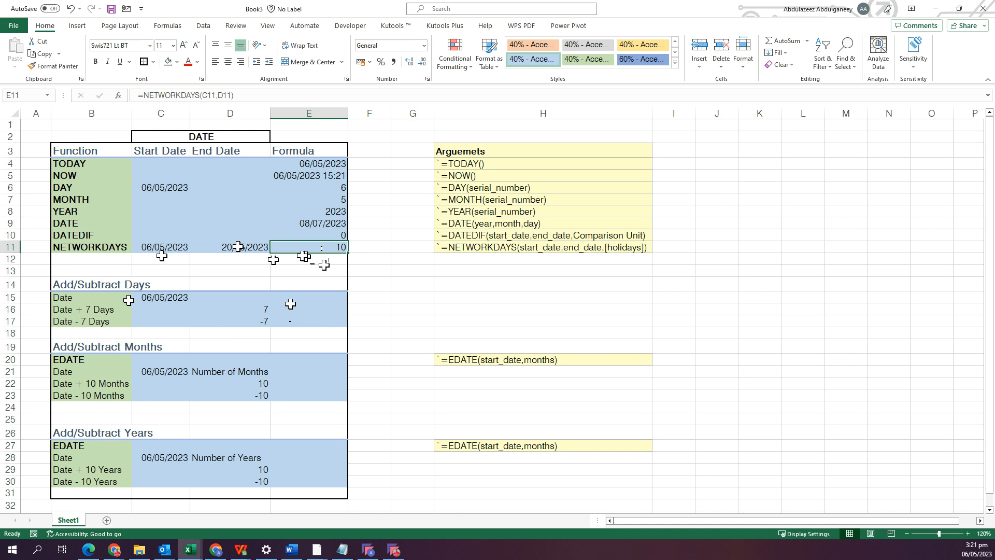
- Add 7 days to the date in cell C15 by entering =C15+D16 in cell E16
{"action": "left_click", "coordinate": [165, 301]}
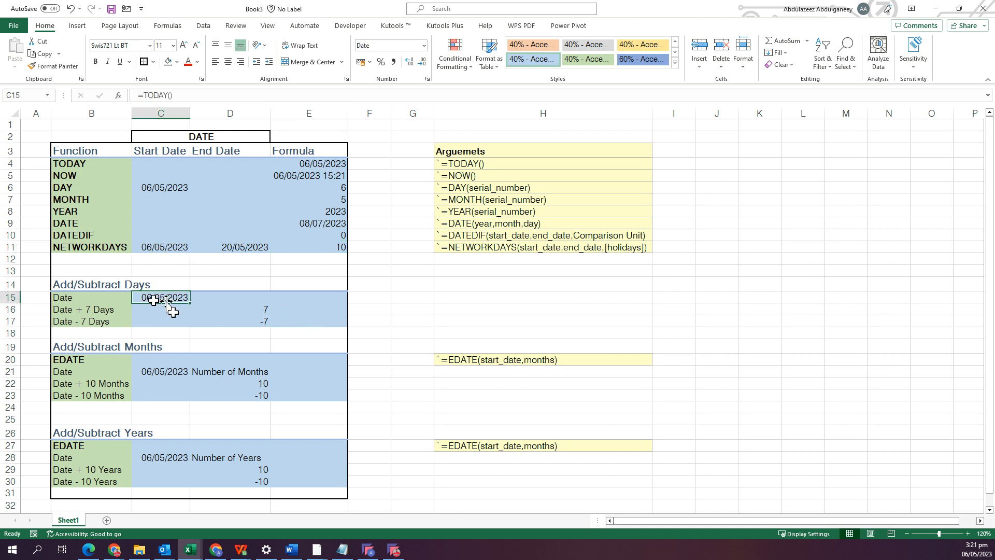
{"action": "double_click", "coordinate": [144, 300]}
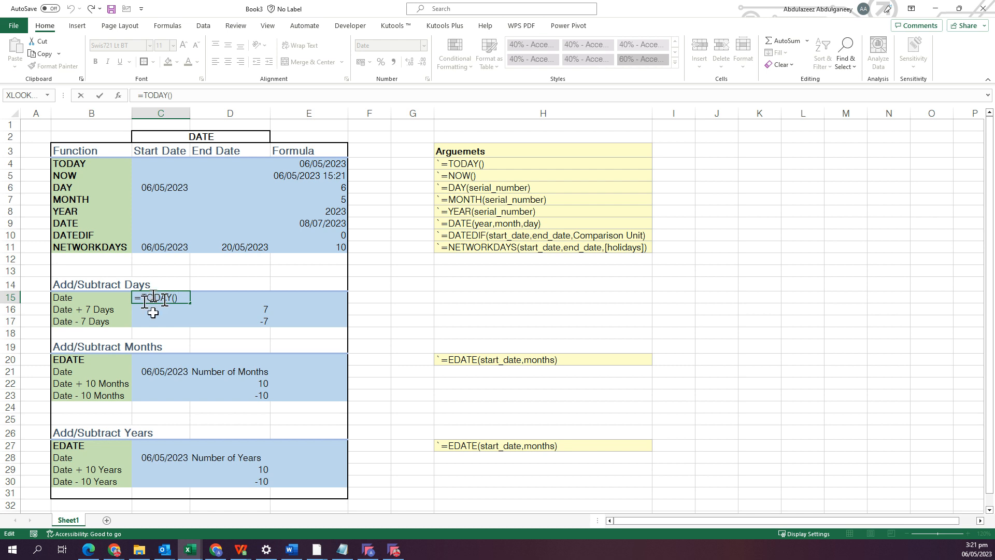
{"action": "key", "text": "Escape"}
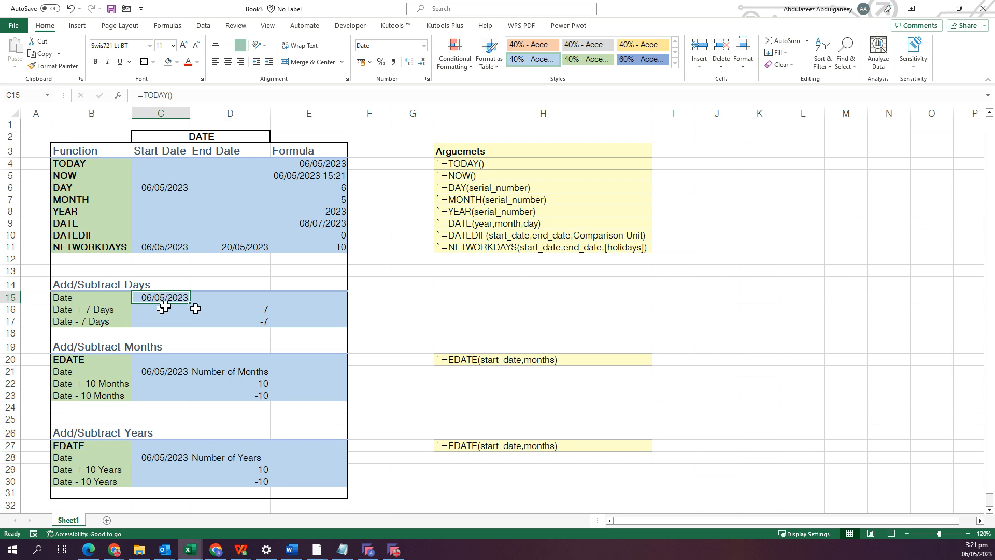
{"action": "left_click", "coordinate": [295, 310]}
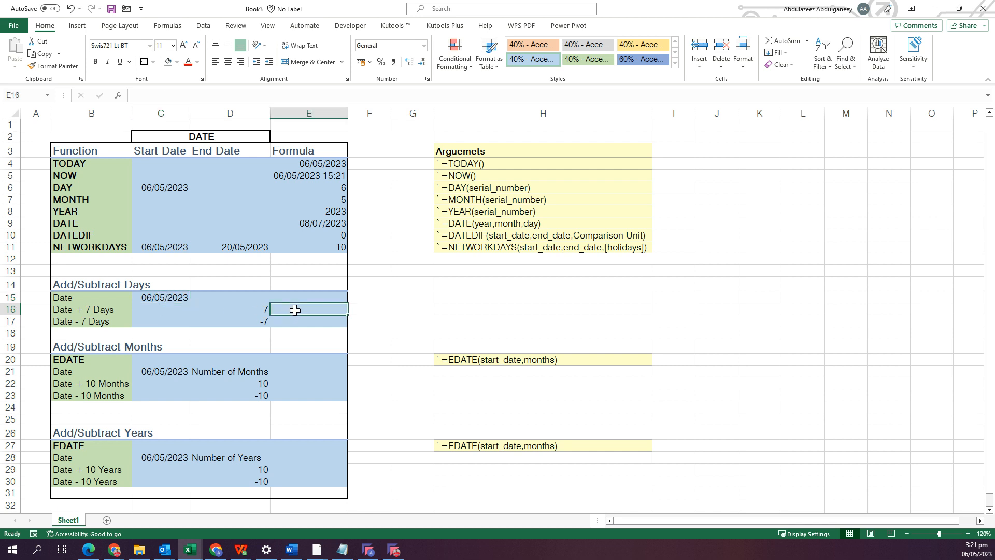
{"action": "type", "text": "="}
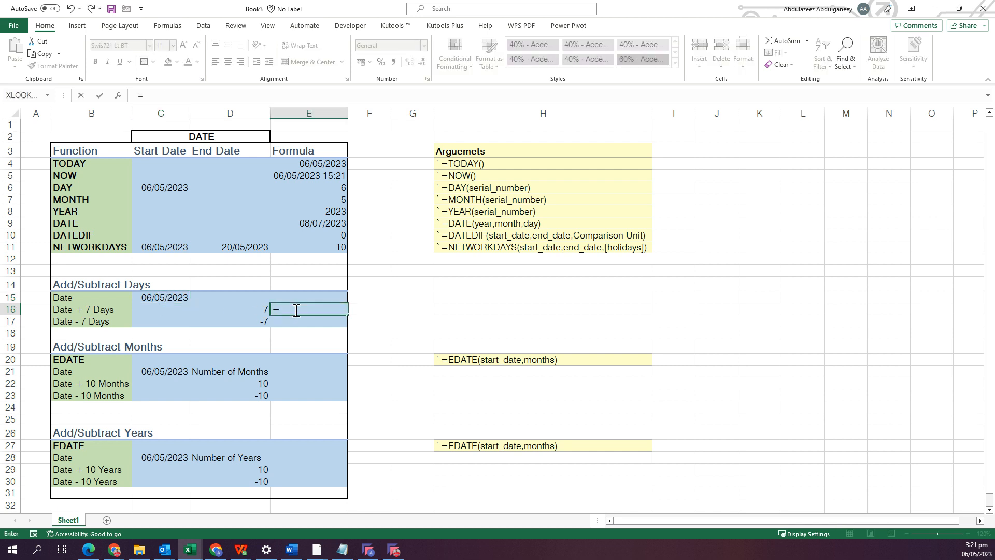
{"action": "left_click", "coordinate": [159, 299]}
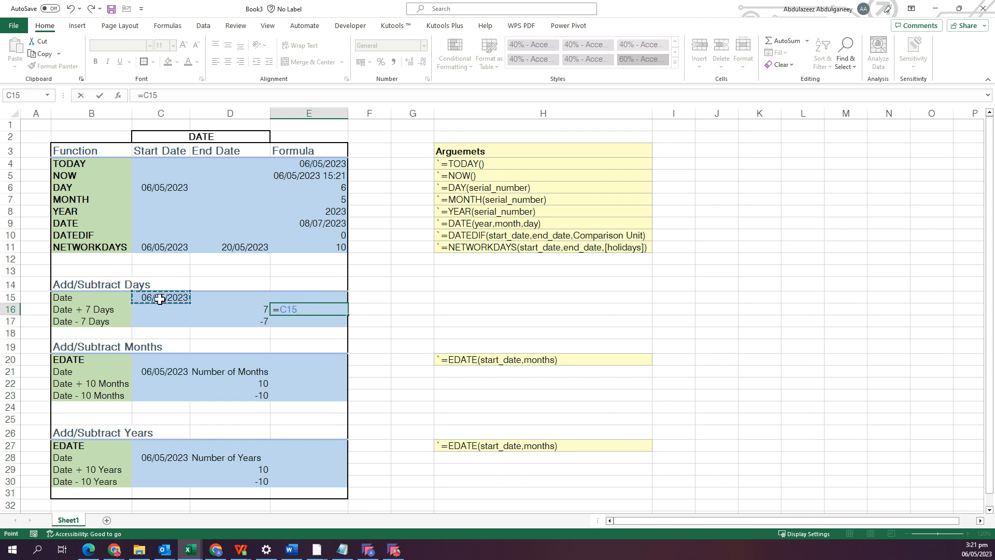
{"action": "type", "text": "+"}
{"action": "left_click", "coordinate": [252, 306]}
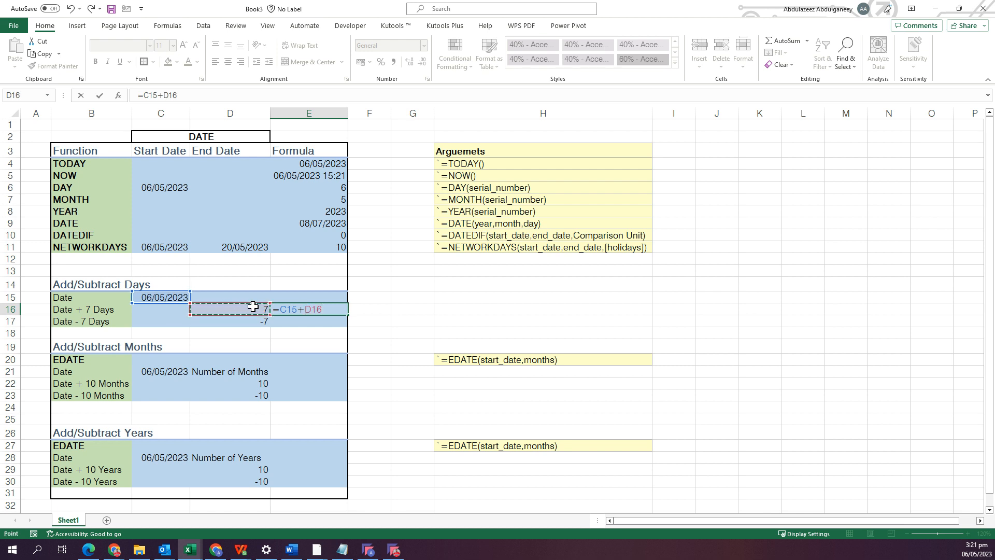
{"action": "key", "text": "ctrl+Return"}
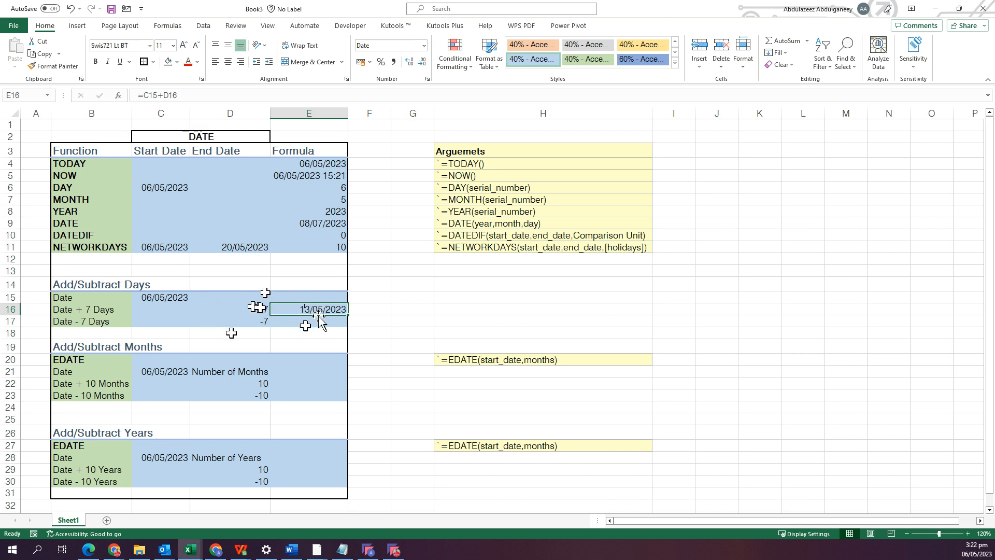
- Subtract 7 days from the date in cell C15 by entering =C15+D17 in cell E17
{"action": "left_click", "coordinate": [259, 320]}
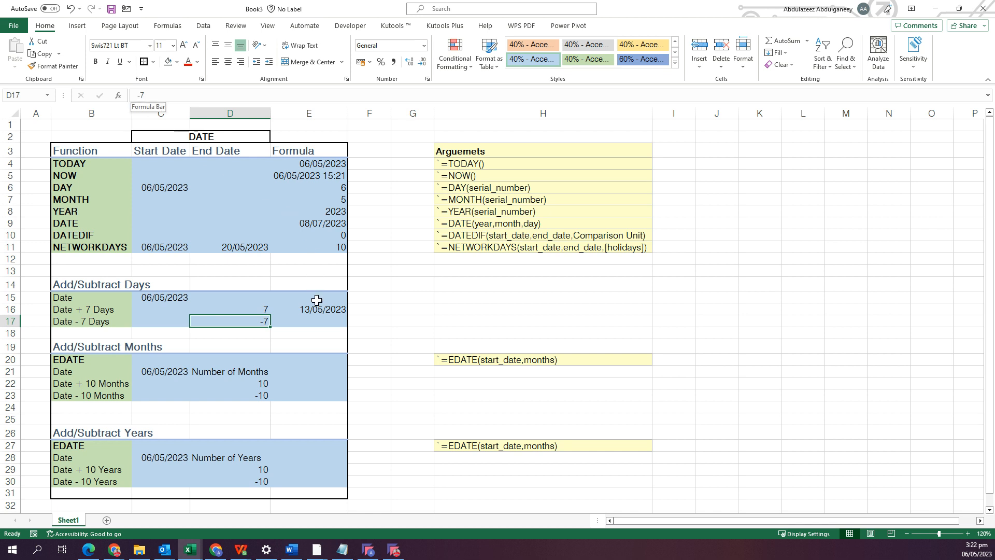
{"action": "left_click", "coordinate": [317, 321]}
{"action": "type", "text": "="}
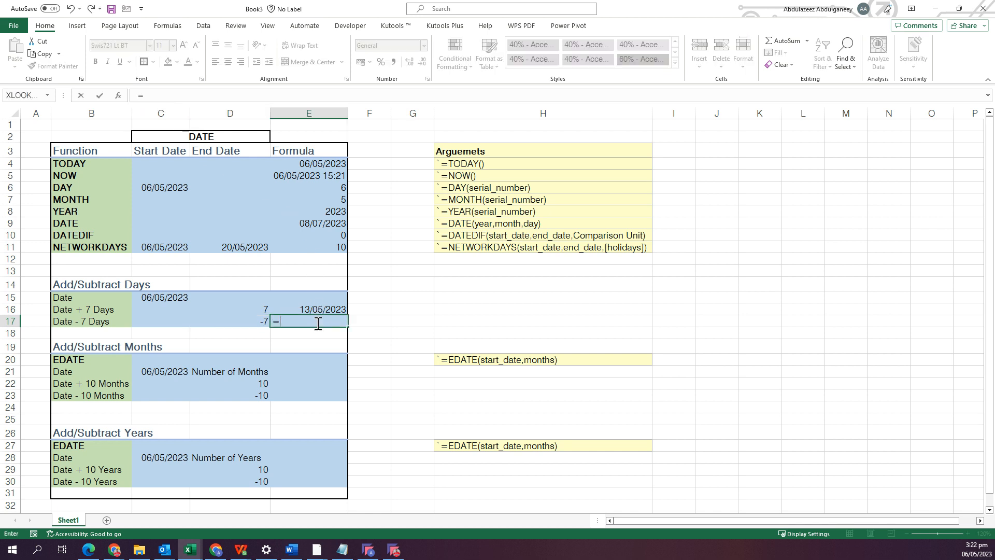
{"action": "left_click", "coordinate": [167, 299]}
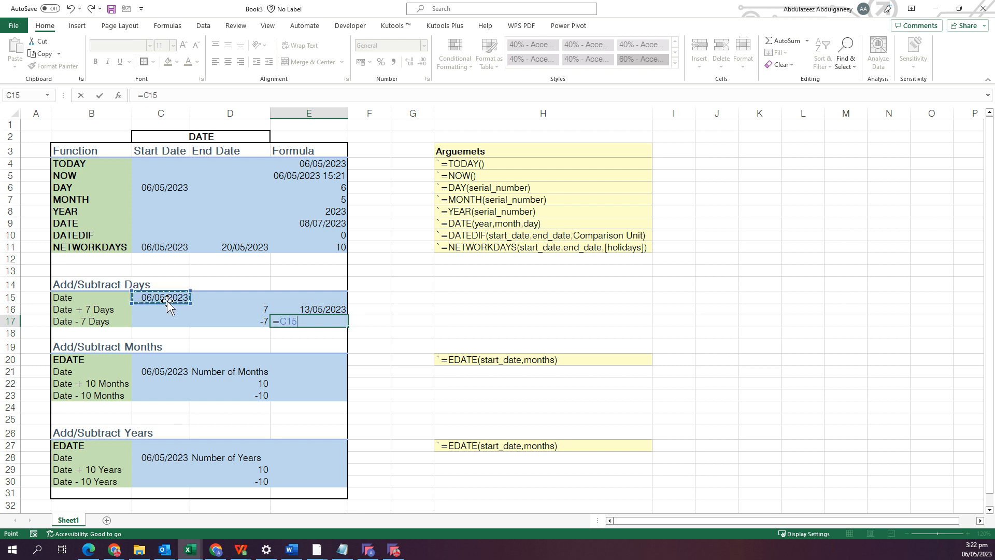
{"action": "type", "text": "+"}
{"action": "left_click", "coordinate": [252, 322]}
{"action": "key", "text": "Return"}
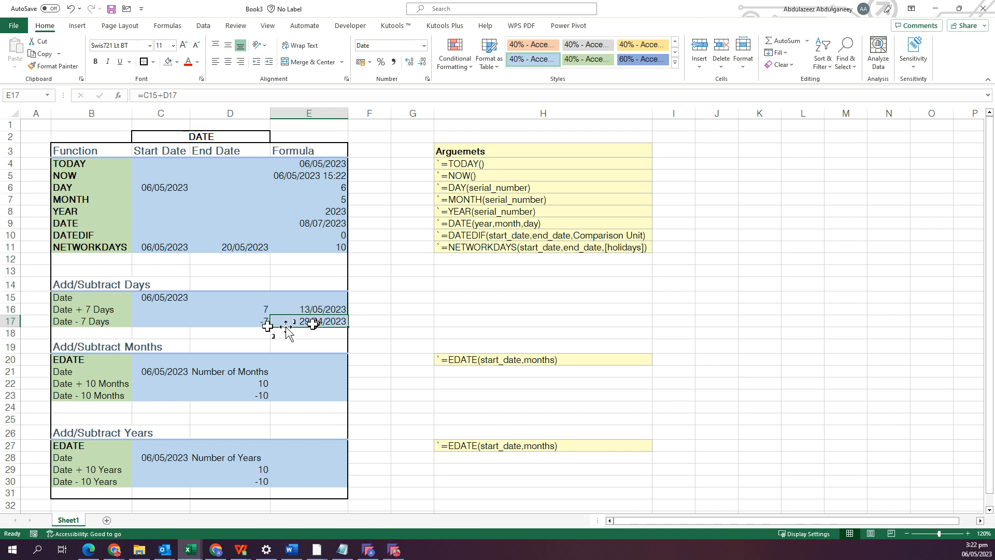
- Add 10 months to the date in C21 by entering =EDATE(C21,D22) in cell E22, and format the cell as Short Date
{"action": "left_click", "coordinate": [323, 384]}
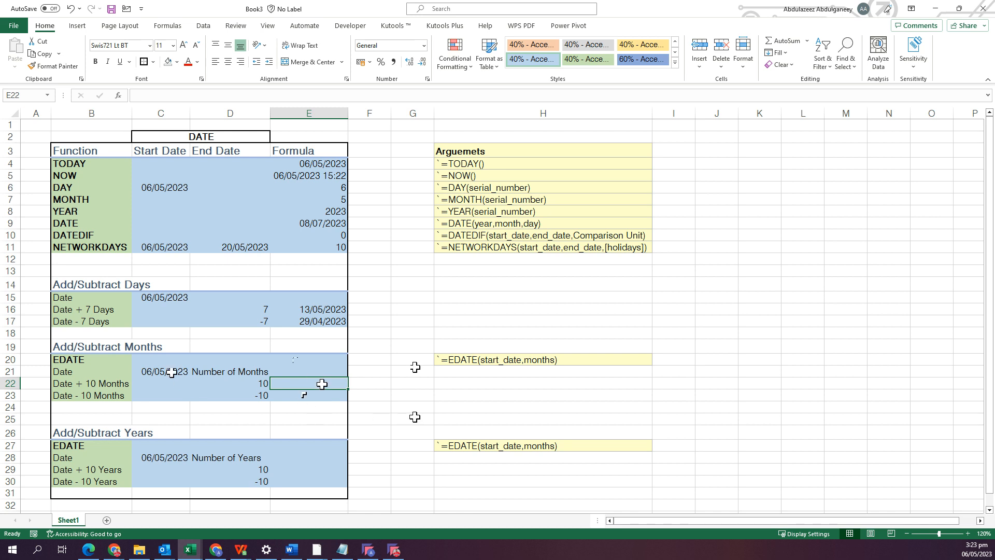
{"action": "type", "text": "=ED"}
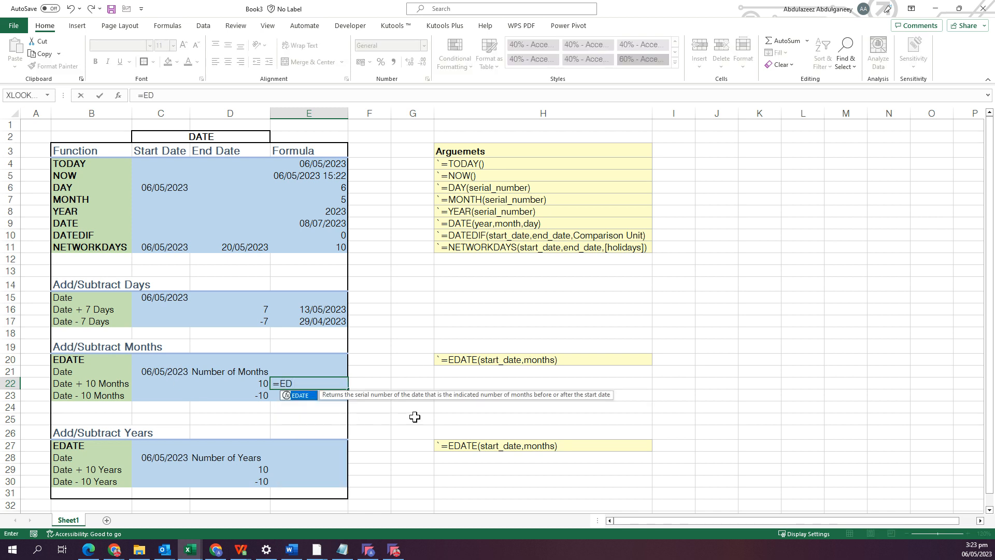
{"action": "key", "text": "Tab"}
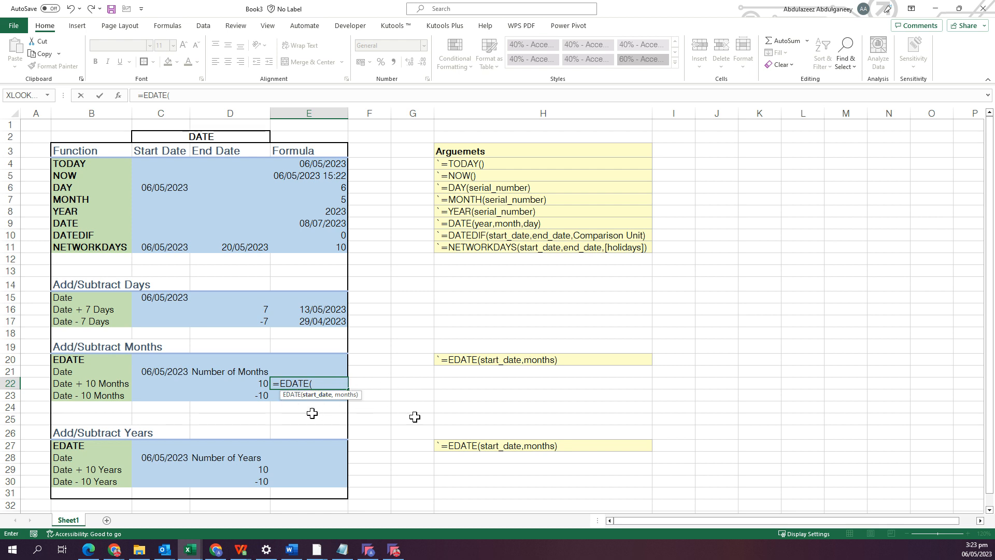
{"action": "left_click", "coordinate": [165, 371]}
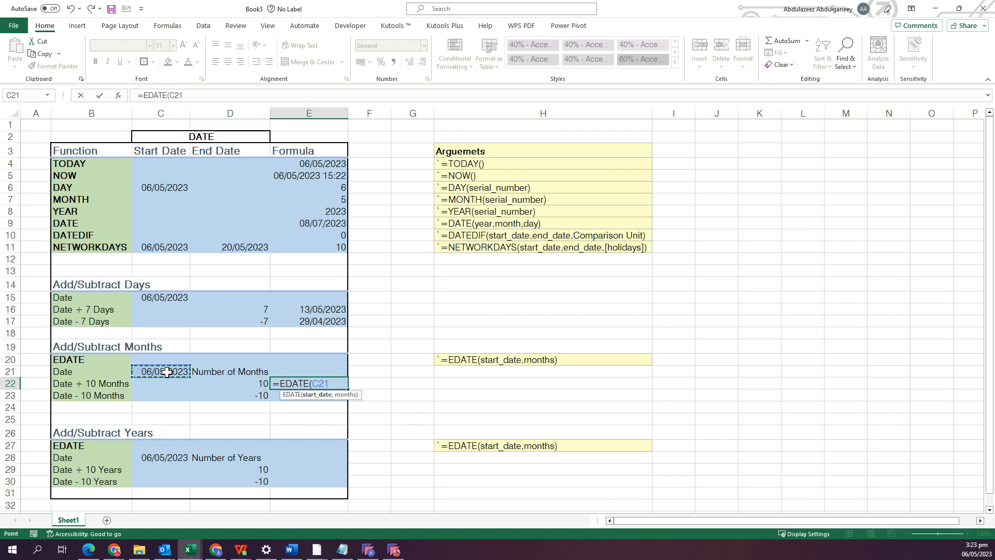
{"action": "type", "text": ","}
{"action": "left_click", "coordinate": [253, 383]}
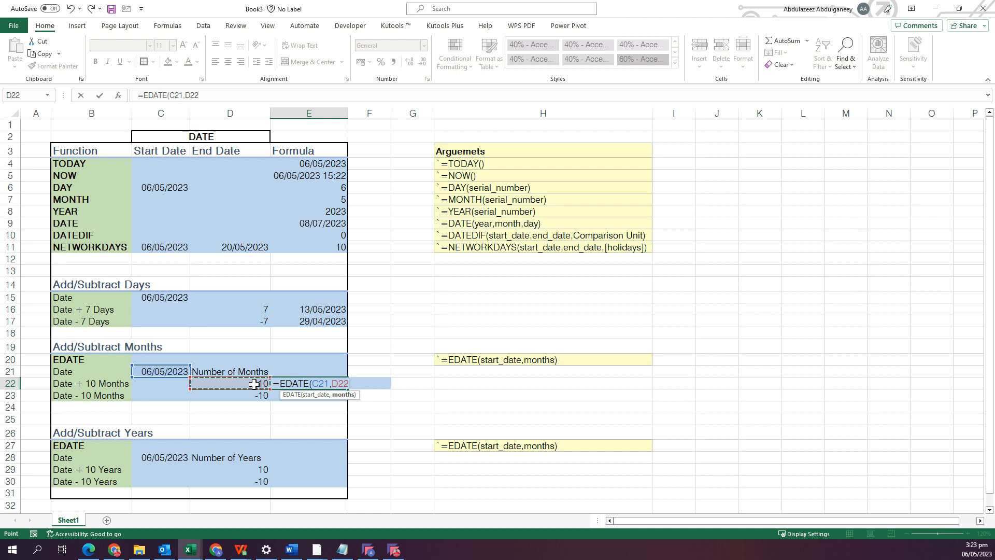
{"action": "key", "text": "ctrl+Return"}
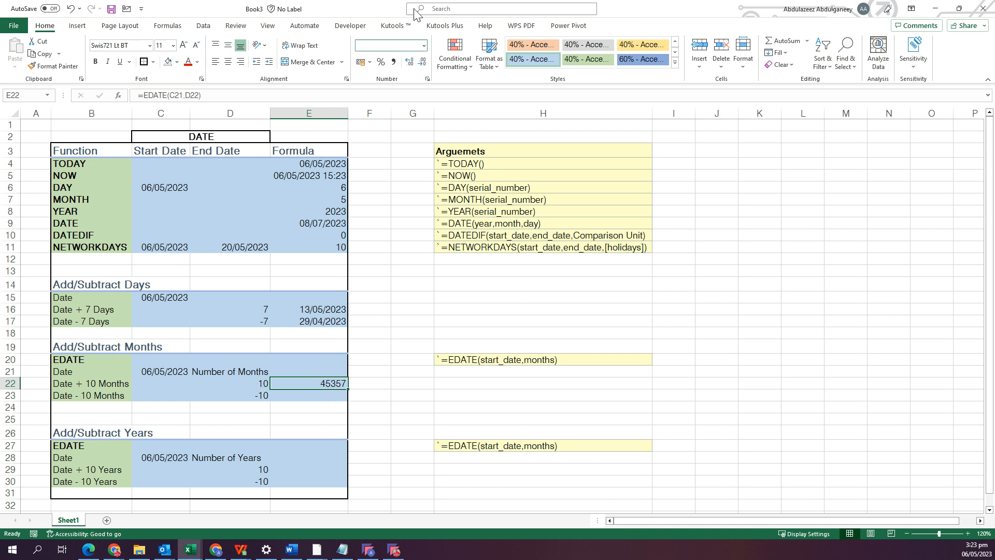
{"action": "left_click", "coordinate": [424, 46]}
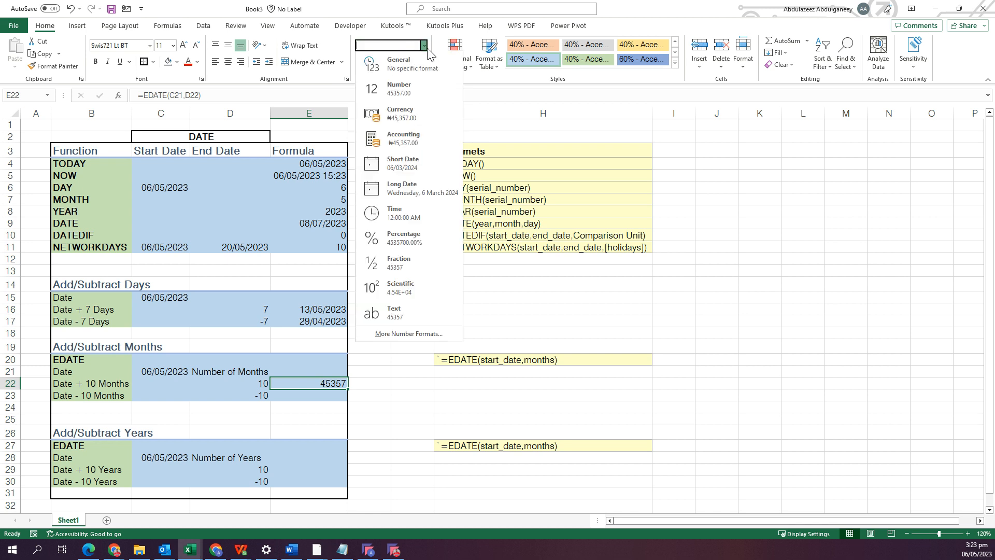
{"action": "left_click", "coordinate": [414, 164]}
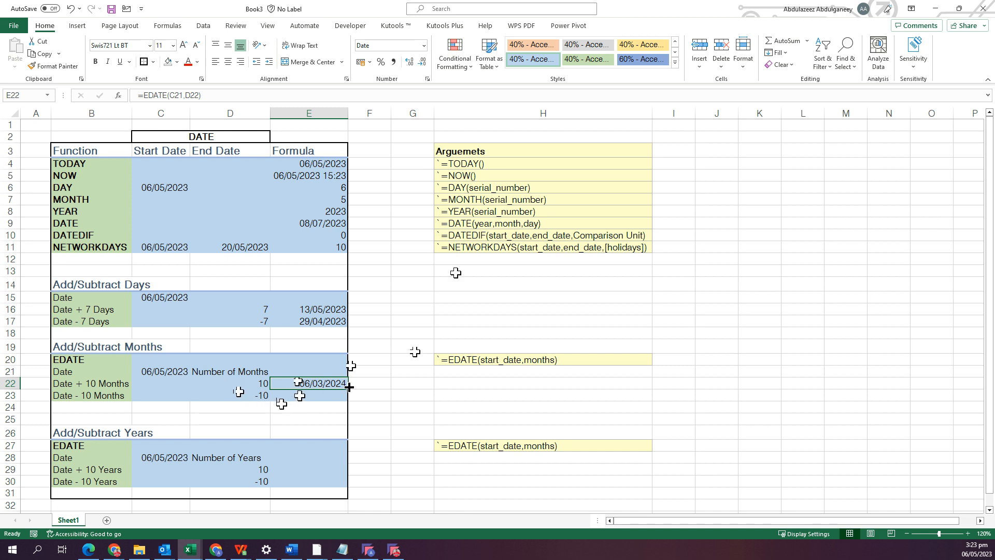
- Subtract 10 months from the date in C21 by entering =EDATE(C21,D23) in cell E23, and format the cell as Date
{"action": "left_click", "coordinate": [305, 395]}
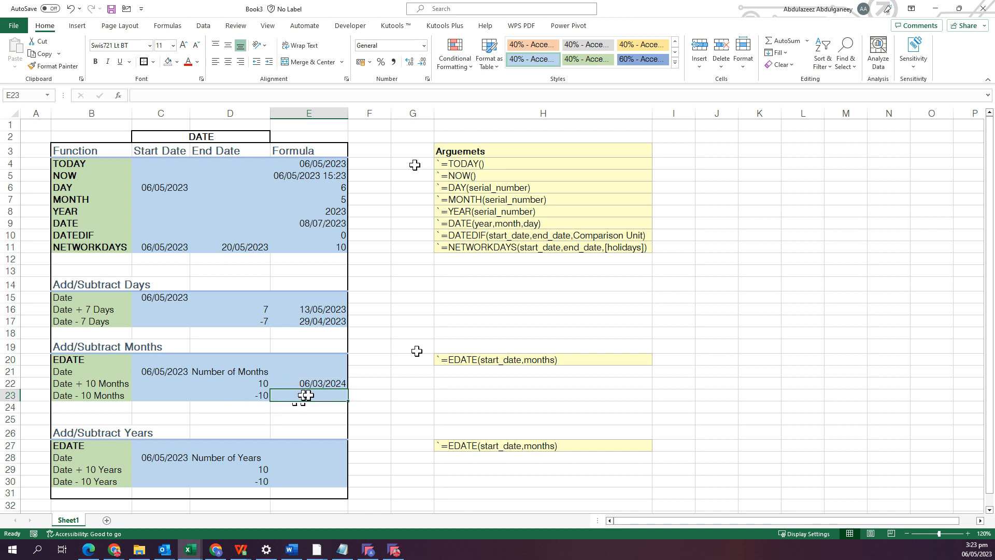
{"action": "type", "text": "=ED"}
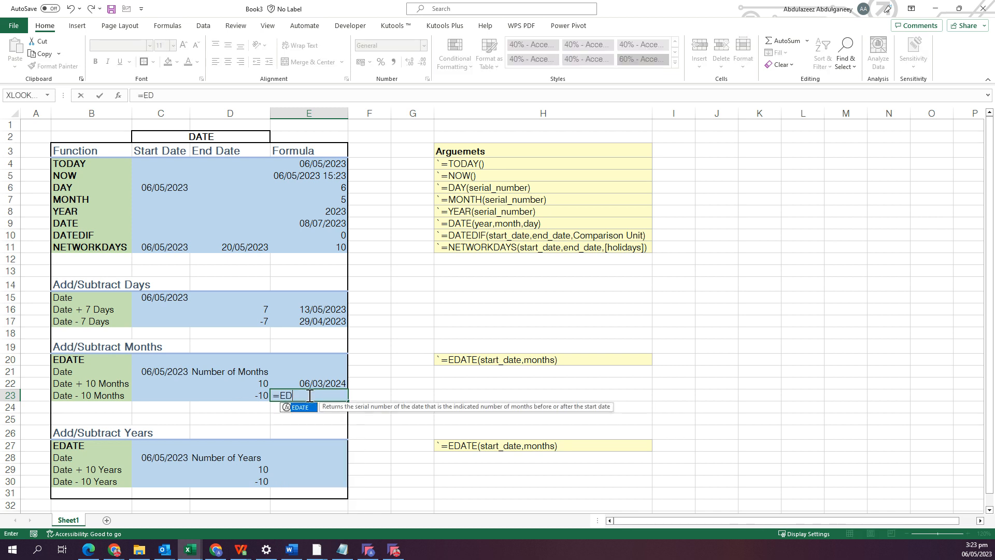
{"action": "key", "text": "Tab"}
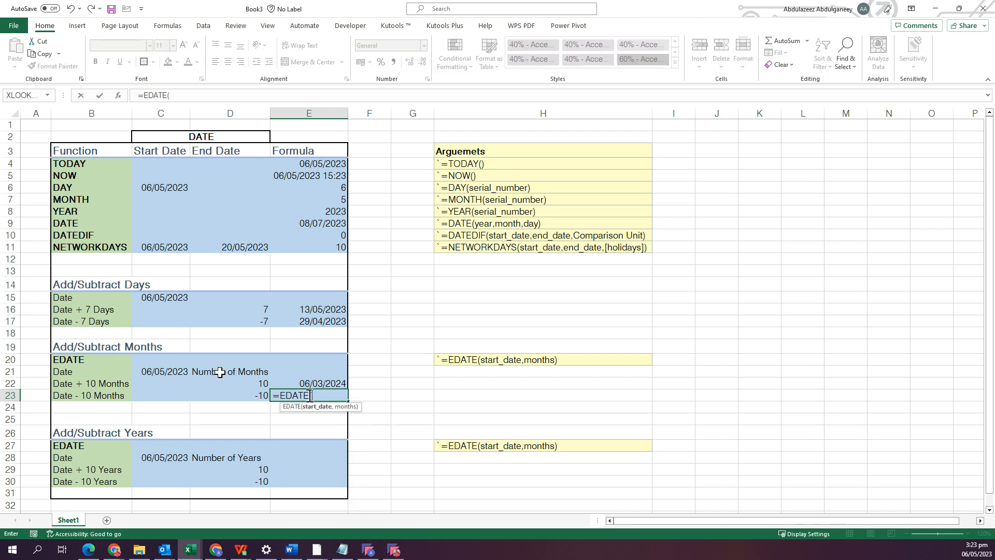
{"action": "left_click", "coordinate": [167, 376]}
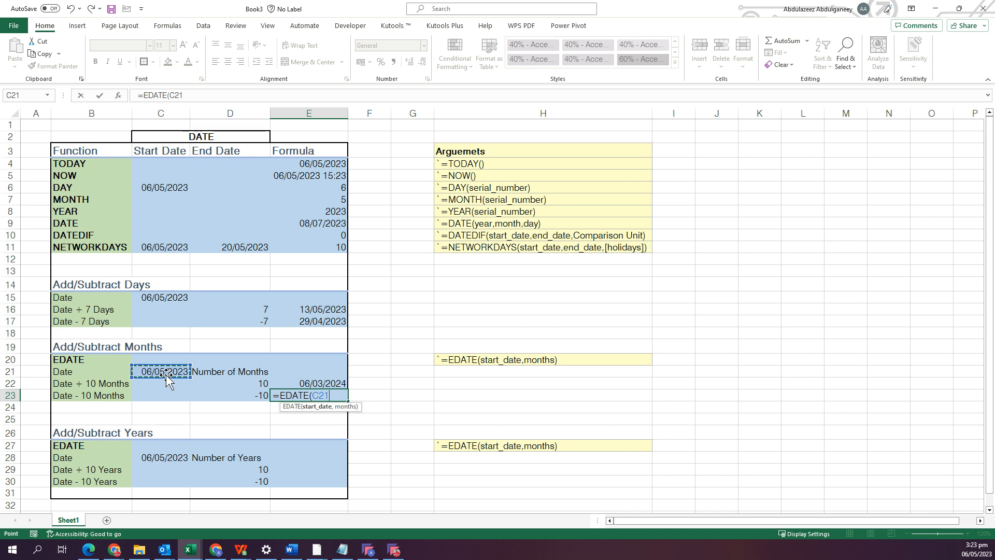
{"action": "type", "text": ","}
{"action": "left_click", "coordinate": [262, 395]}
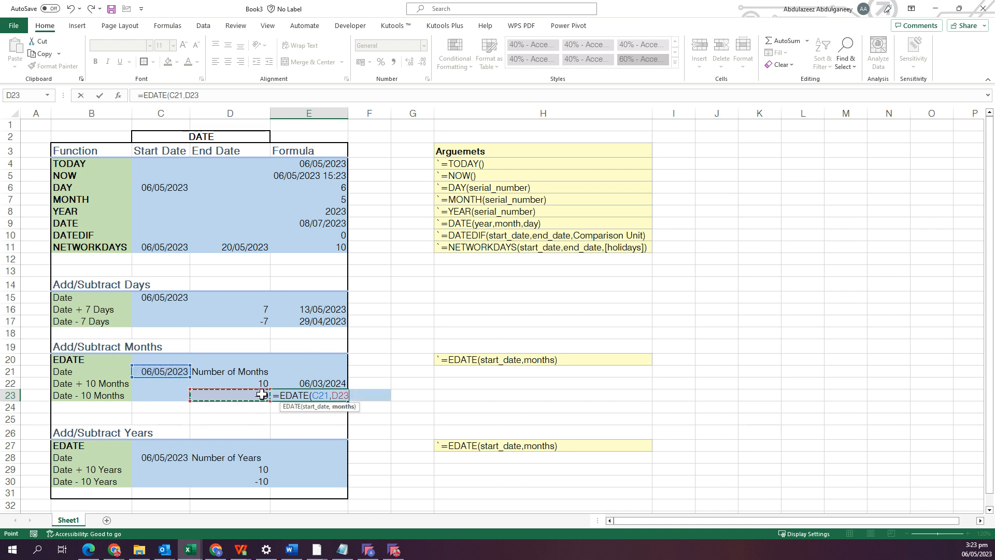
{"action": "key", "text": "ctrl+Return"}
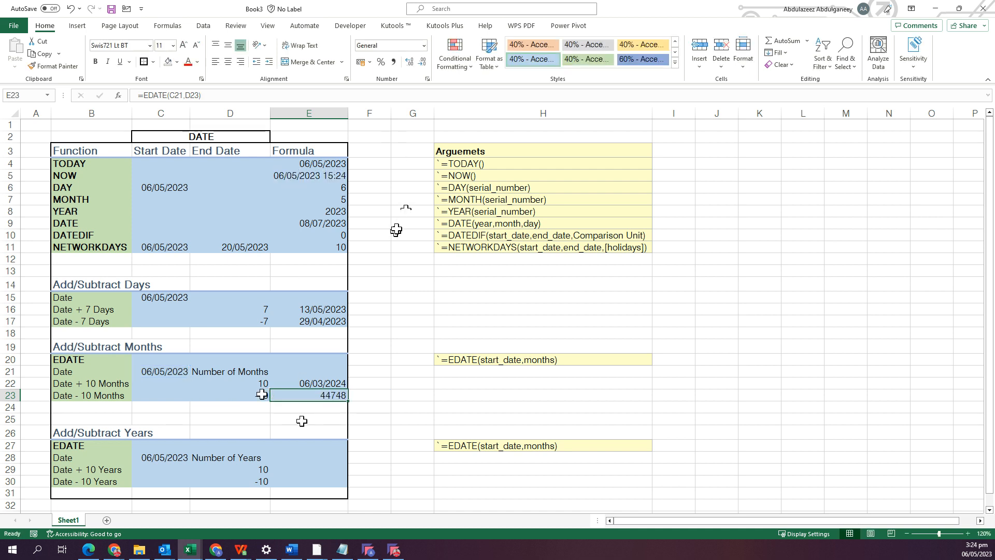
{"action": "key", "text": "ctrl+1"}
{"action": "left_click", "coordinate": [208, 82]}
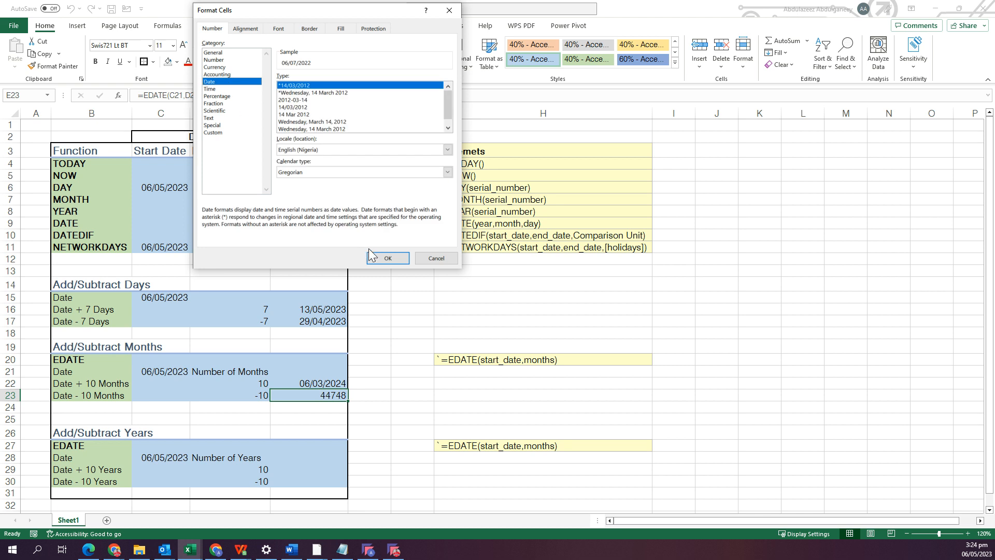
{"action": "left_click", "coordinate": [384, 258]}
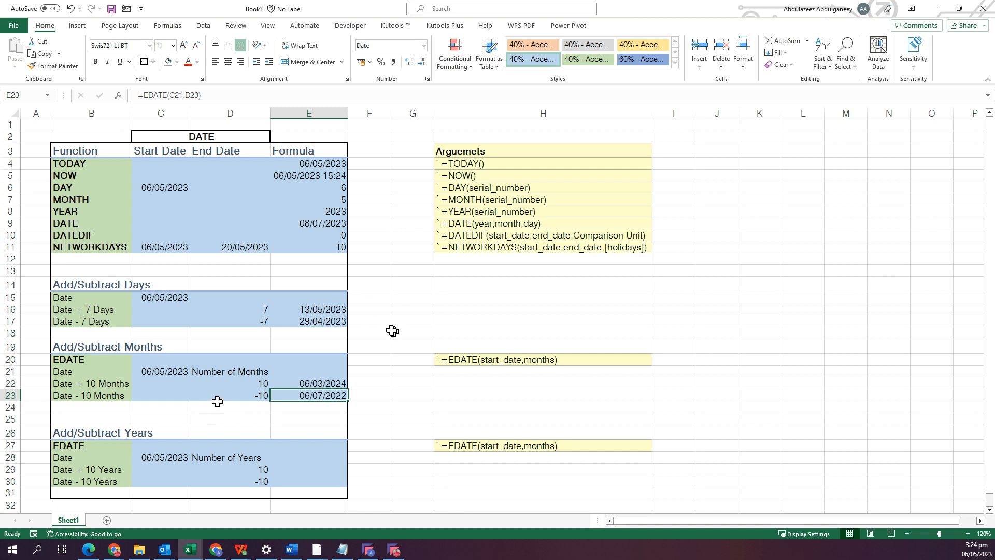
- Add 10 years to the date in C28 by entering =EDATE(C28,120) in cell E29
{"action": "scroll", "coordinate": [262, 399], "scroll_direction": "down", "scroll_amount": 1}
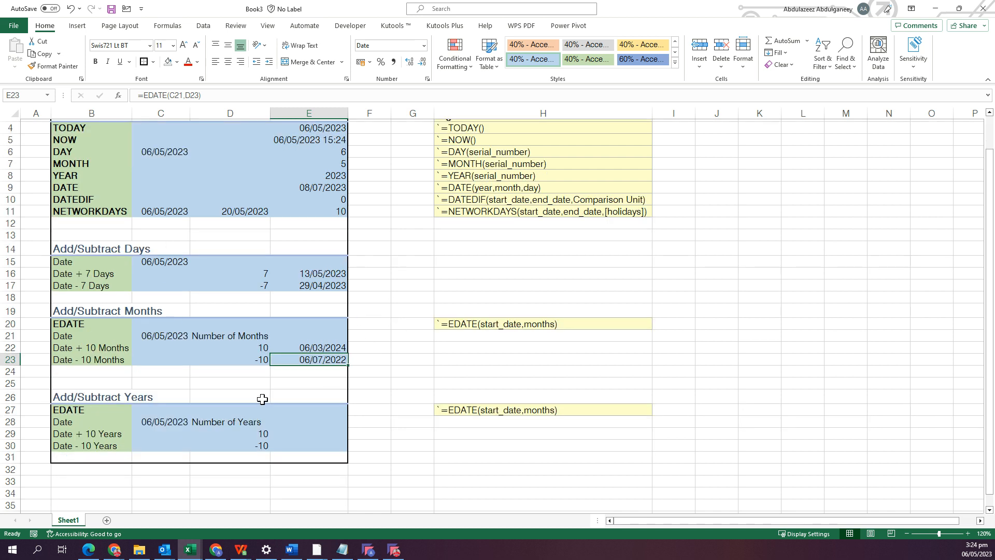
{"action": "left_click", "coordinate": [304, 434]}
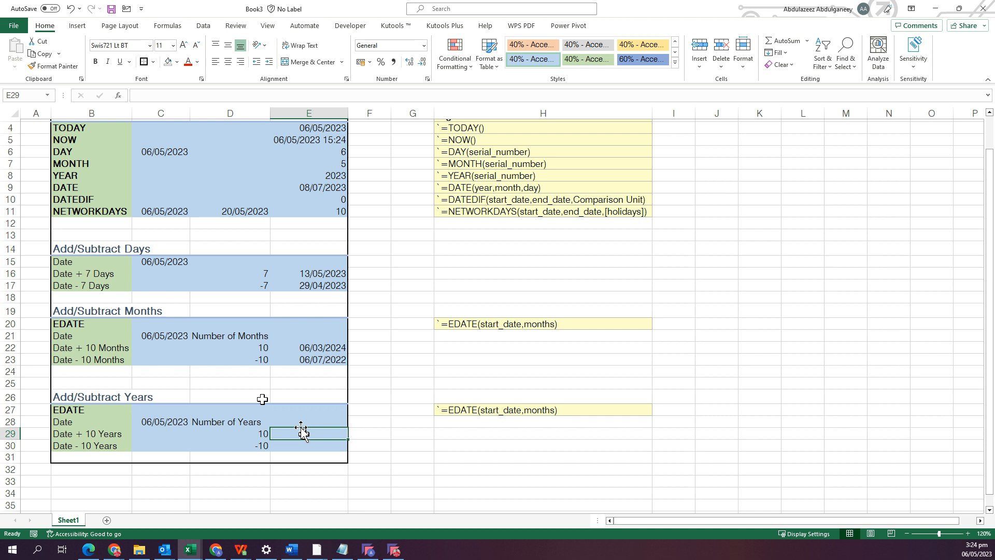
{"action": "type", "text": "=E"}
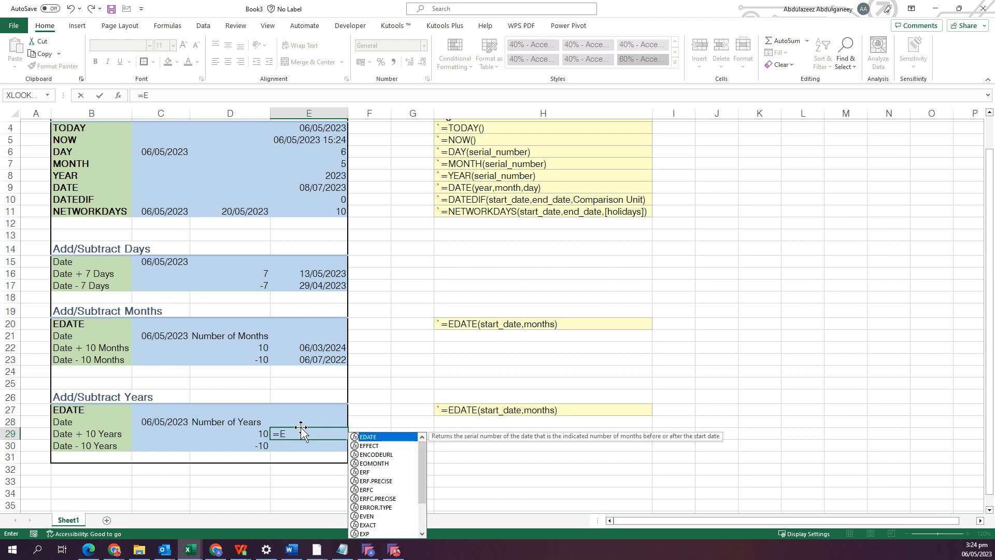
{"action": "type", "text": "D"}
{"action": "key", "text": "Tab"}
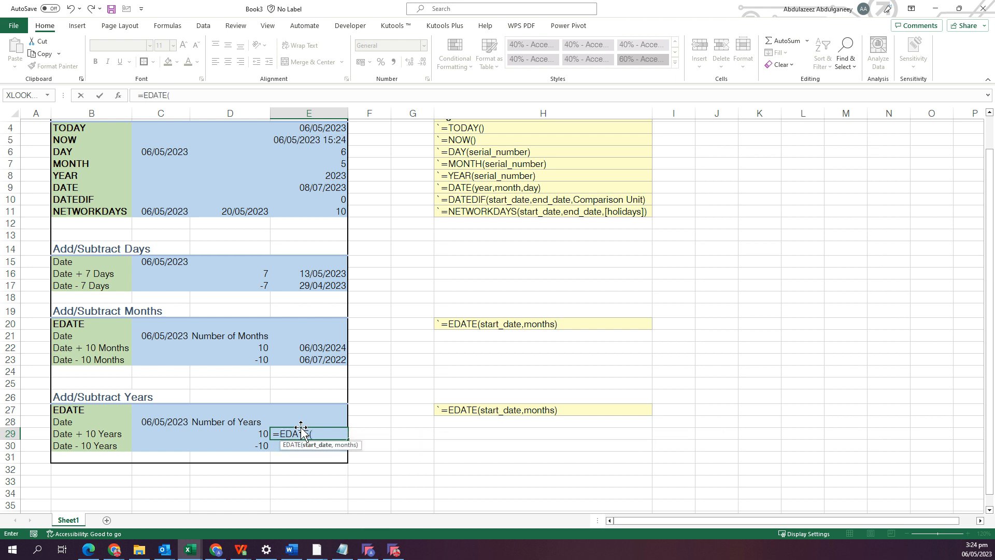
{"action": "left_click", "coordinate": [169, 422]}
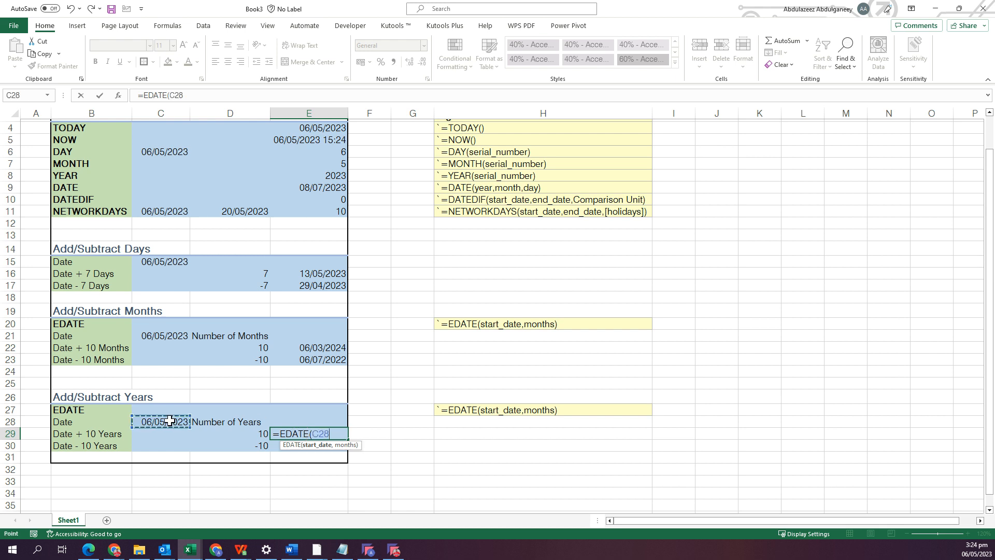
{"action": "type", "text": ","}
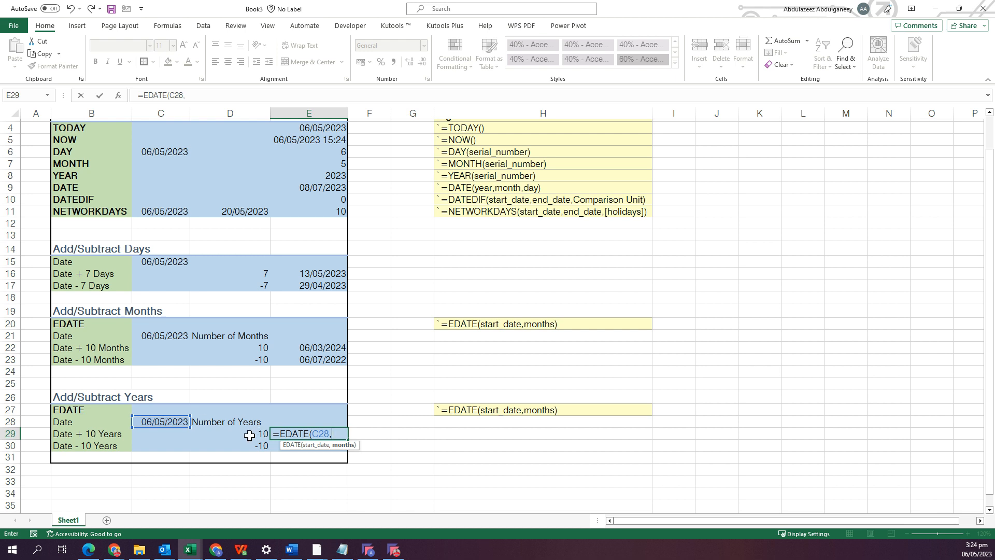
{"action": "type", "text": "120"}
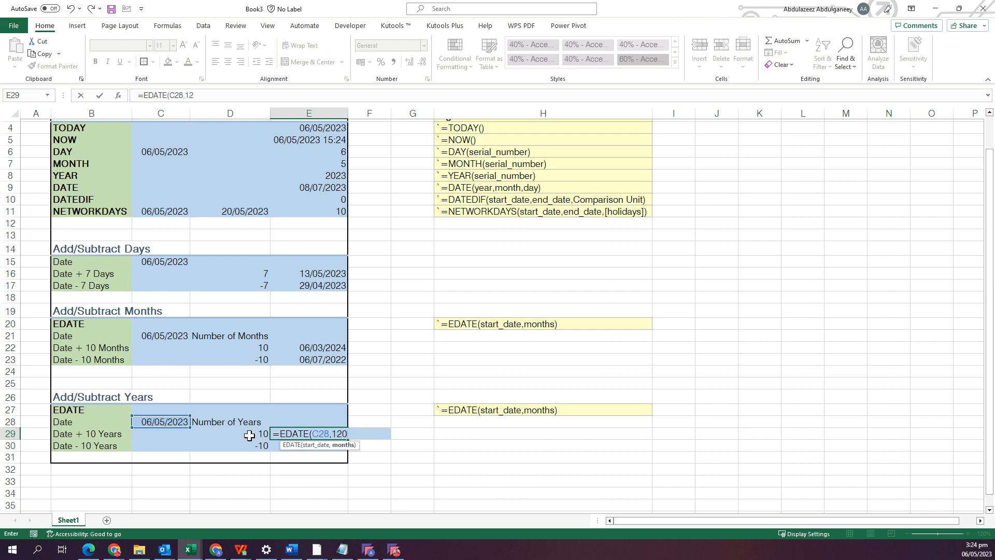
{"action": "type", "text": ")"}
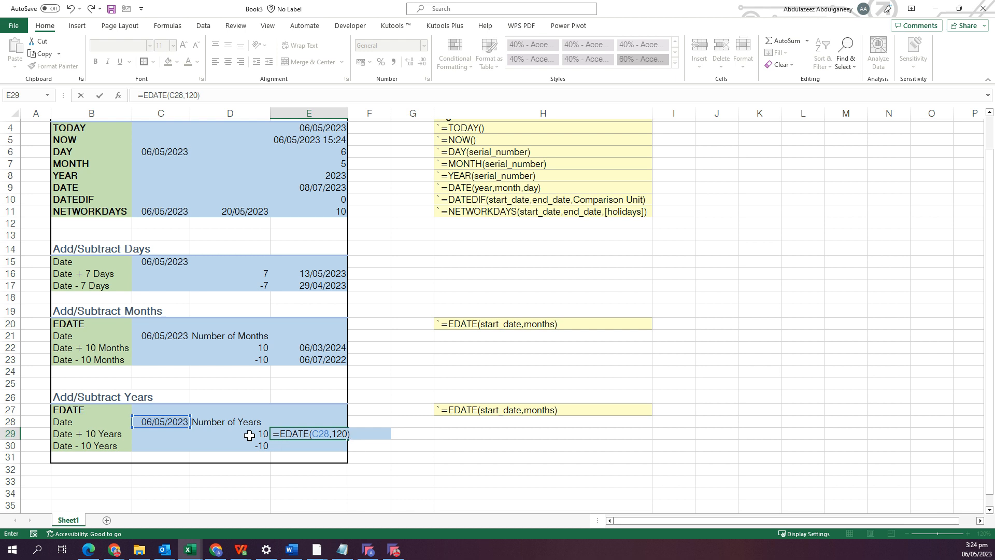
{"action": "key", "text": "ctrl+Return"}
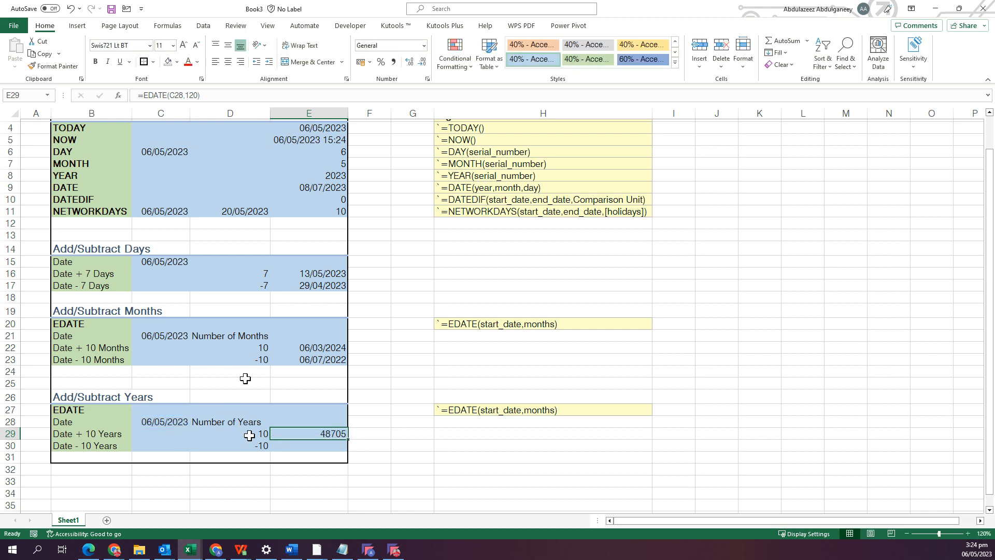
- Apply the Date number format to cell E29 and undo that formatting
{"action": "key", "text": "ctrl+1"}
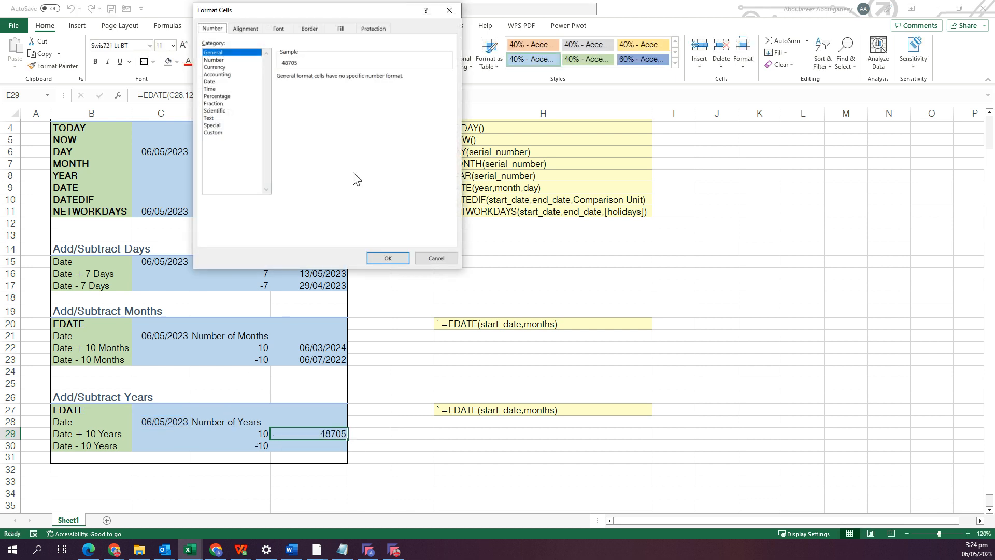
{"action": "left_click", "coordinate": [209, 82]}
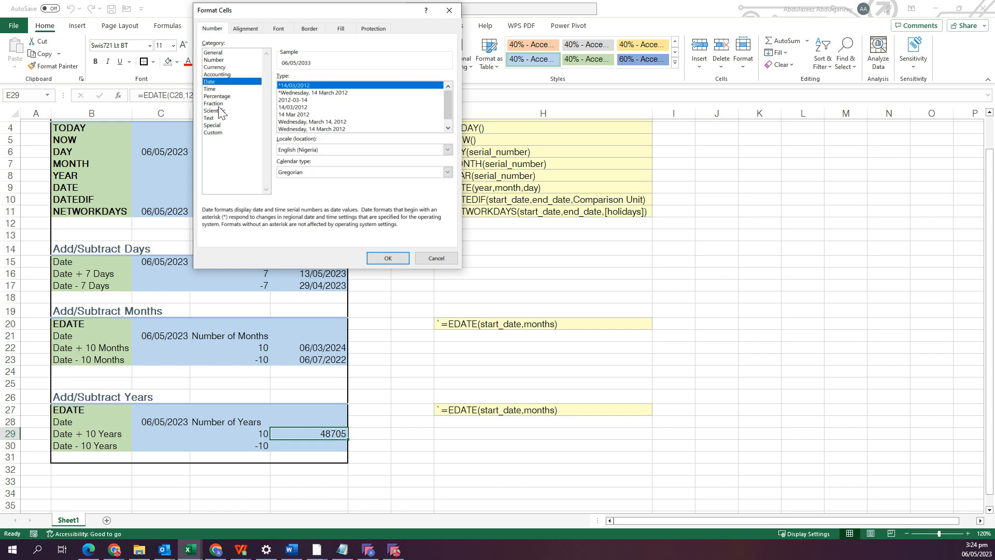
{"action": "left_click", "coordinate": [384, 256]}
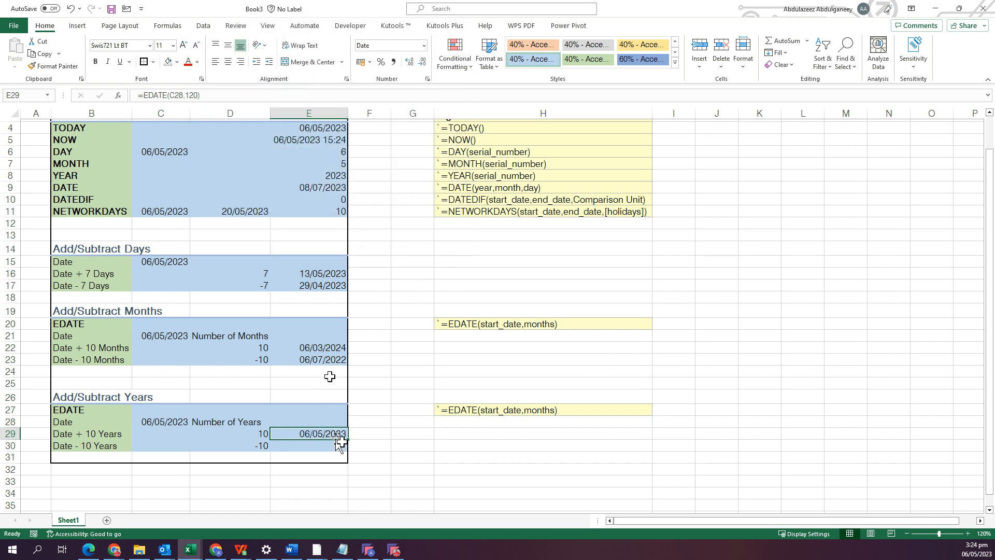
{"action": "key", "text": "ctrl+z"}
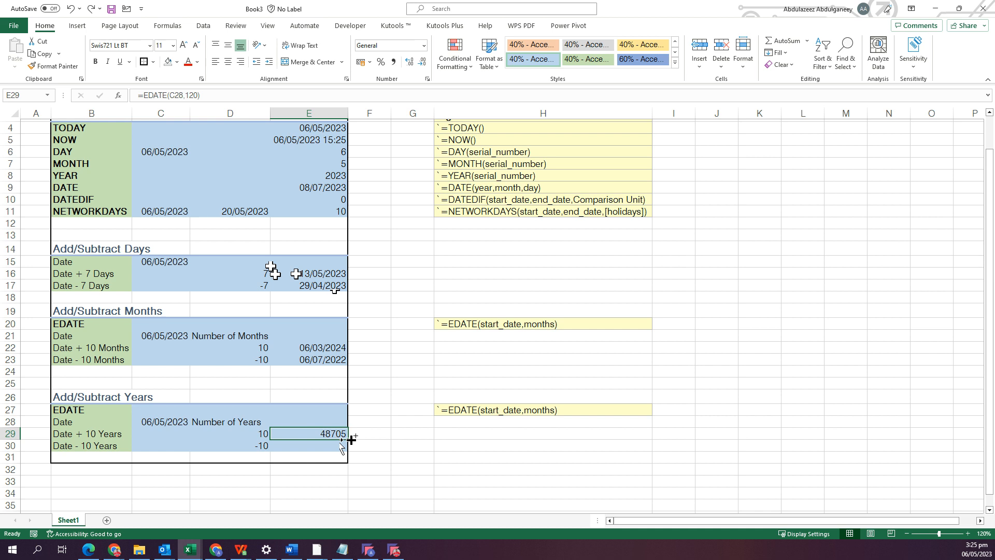
- Format cell E29 with the Date category, using the *14/03/2012 type
{"action": "key", "text": "ctrl+1"}
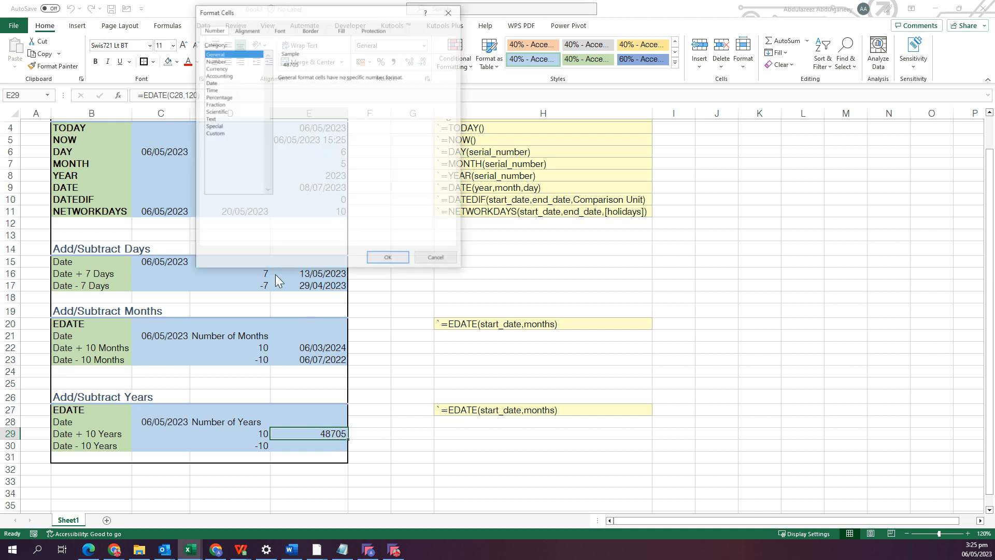
{"action": "left_click", "coordinate": [220, 82]}
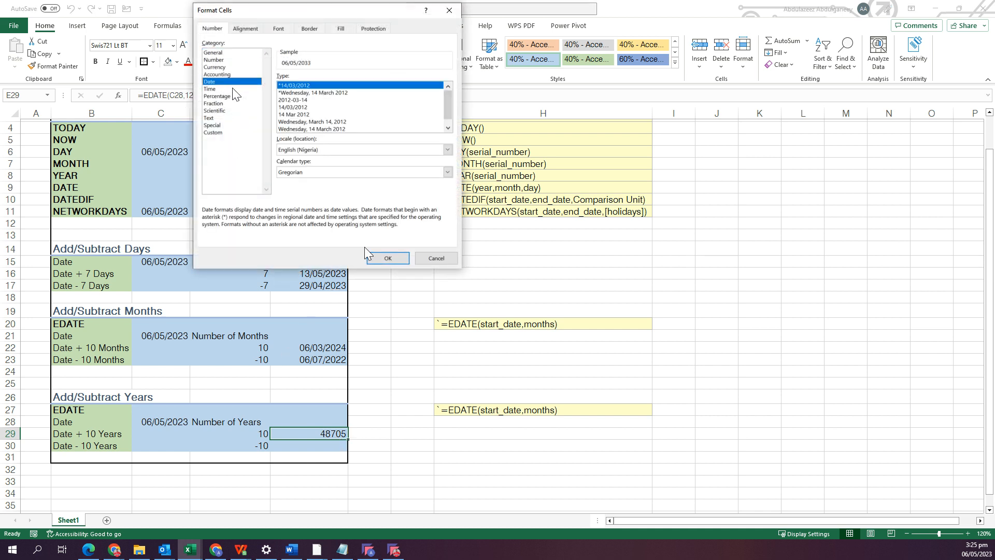
{"action": "left_click", "coordinate": [390, 258]}
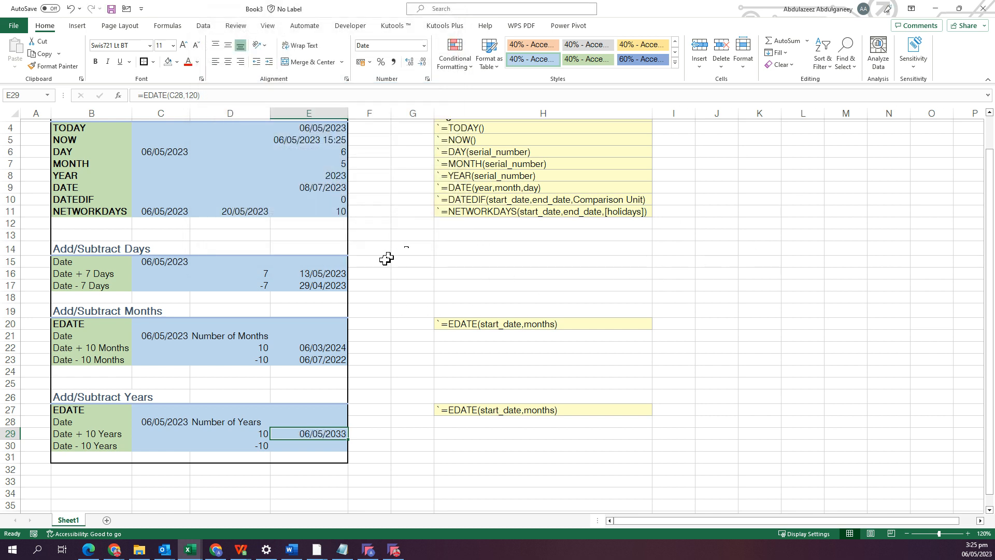
- Enter the sample values TEXT, 78, TRUE and FALSE in cells G14 through G17
{"action": "left_click", "coordinate": [409, 251]}
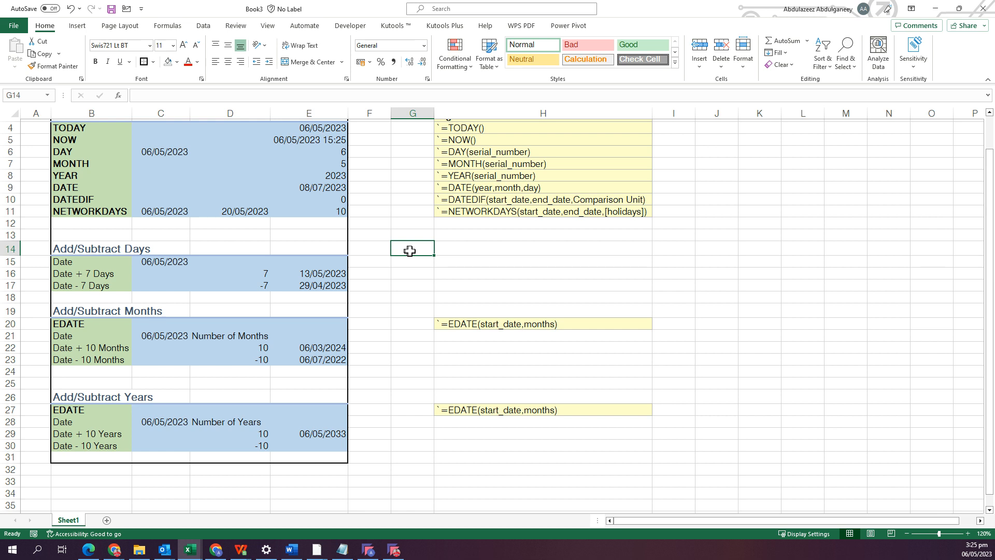
{"action": "type", "text": "TEXT"}
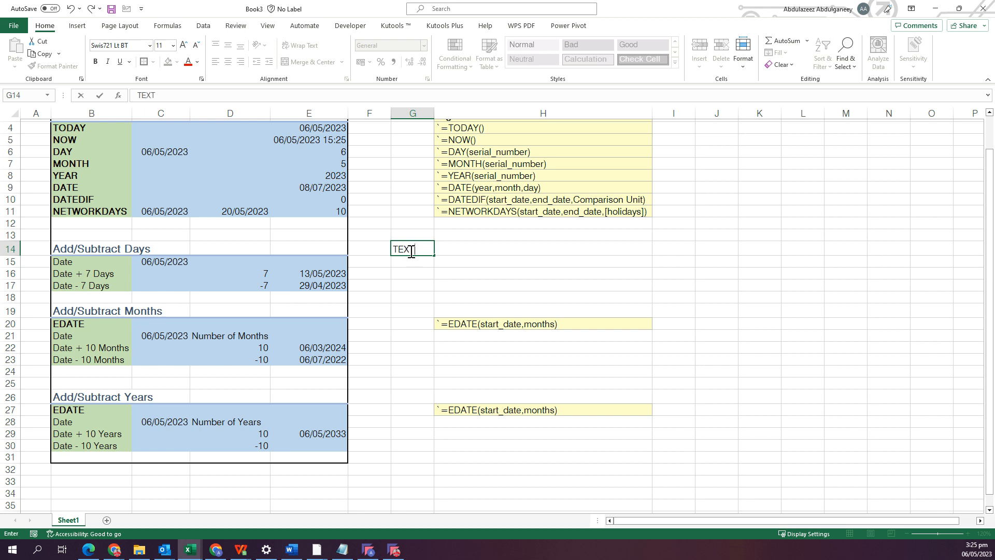
{"action": "key", "text": "Return"}
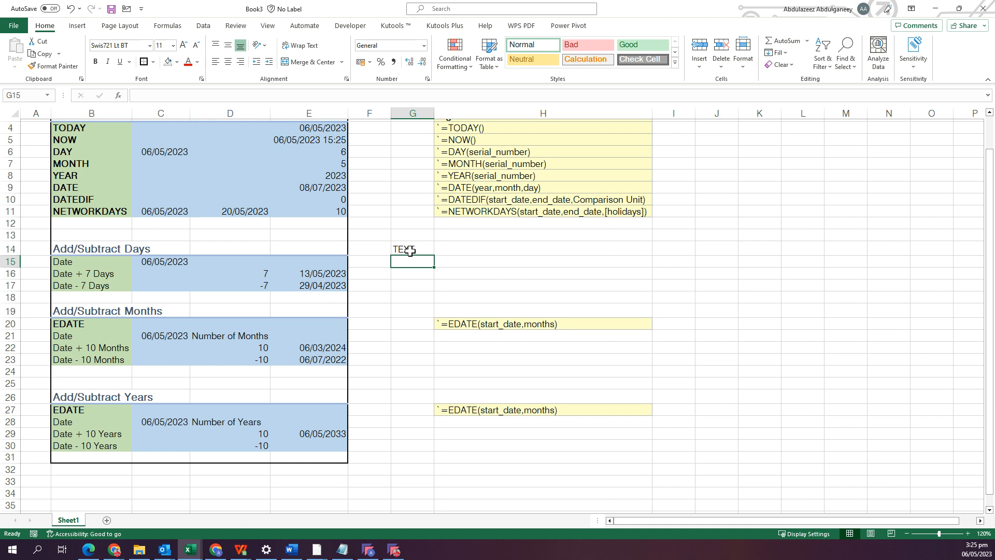
{"action": "type", "text": "78"}
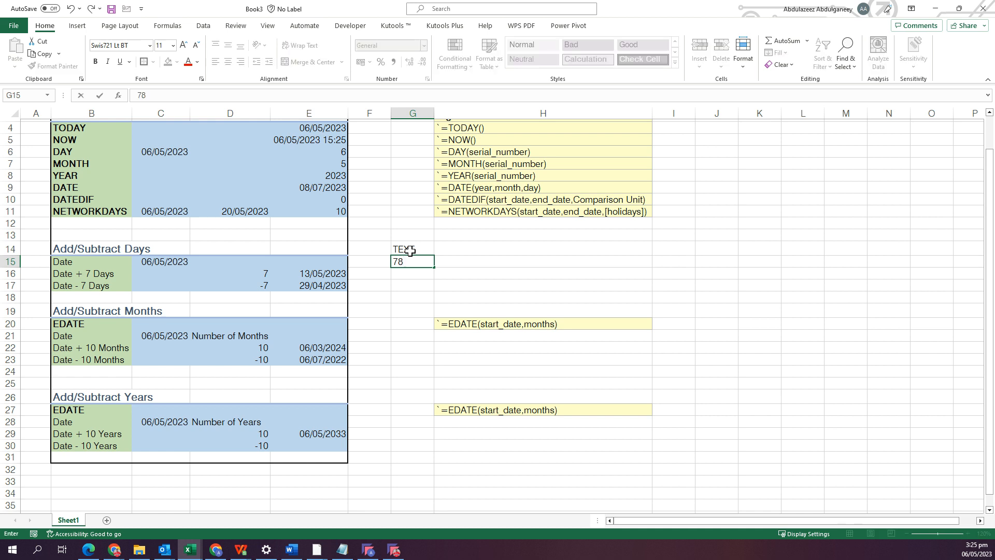
{"action": "key", "text": "Return"}
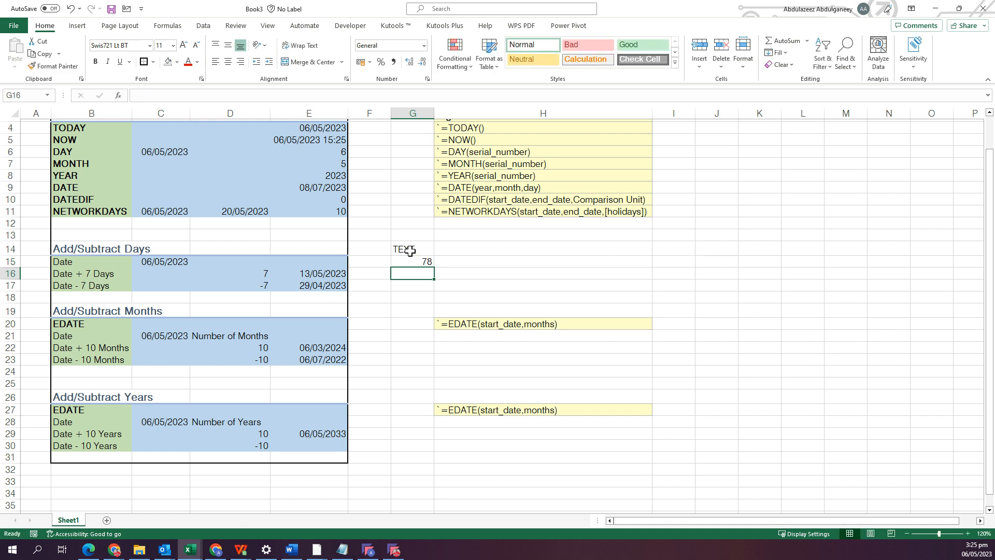
{"action": "type", "text": "TRU"}
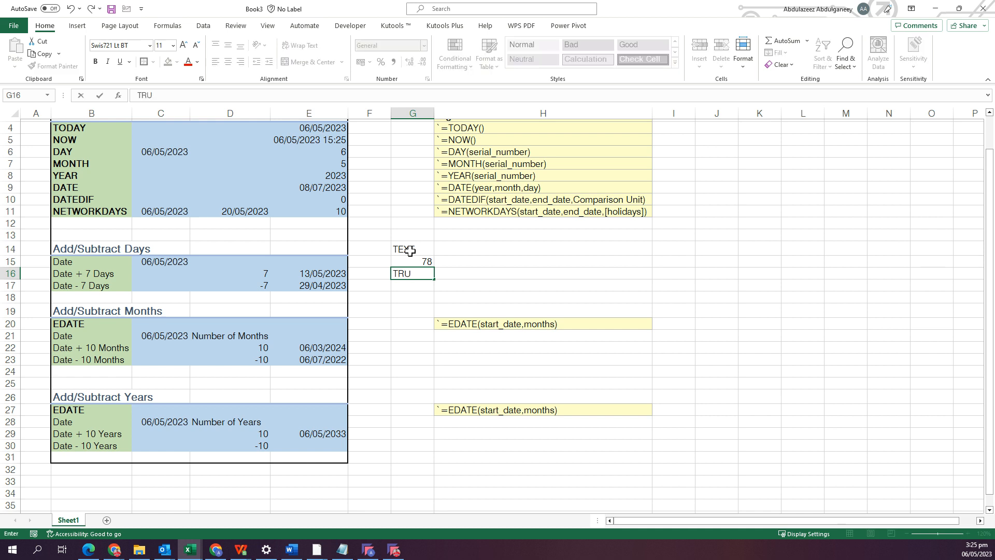
{"action": "type", "text": "E"}
{"action": "key", "text": "Return"}
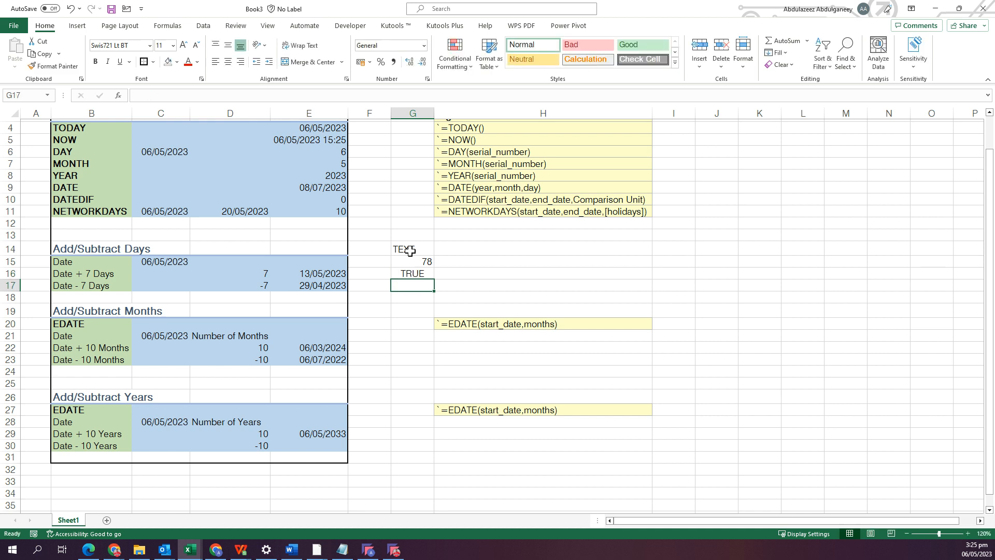
{"action": "type", "text": "FALSE"}
{"action": "key", "text": "Return"}
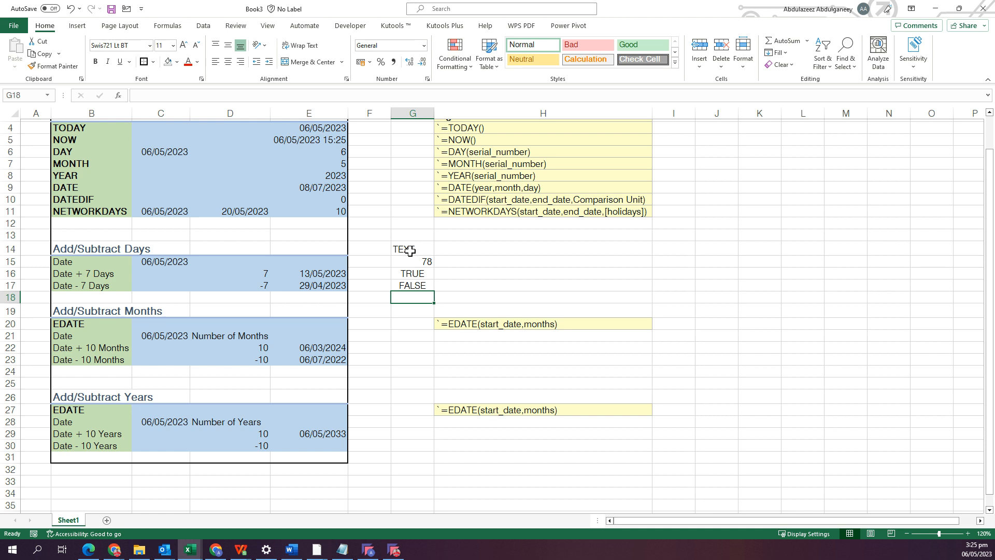
- Enter today's date in cell G18 with the formula =TODAY()
{"action": "type", "text": "=TODAY"}
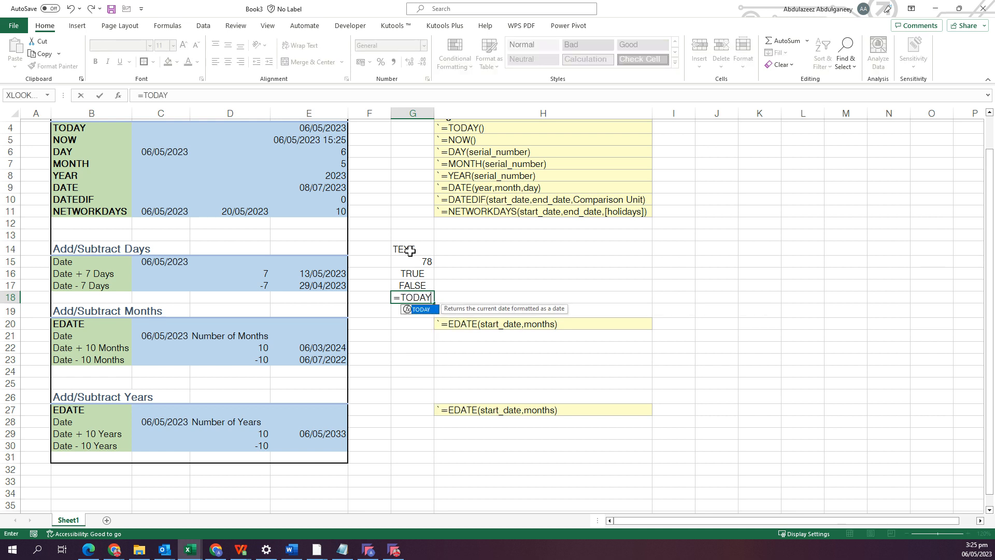
{"action": "type", "text": "()"}
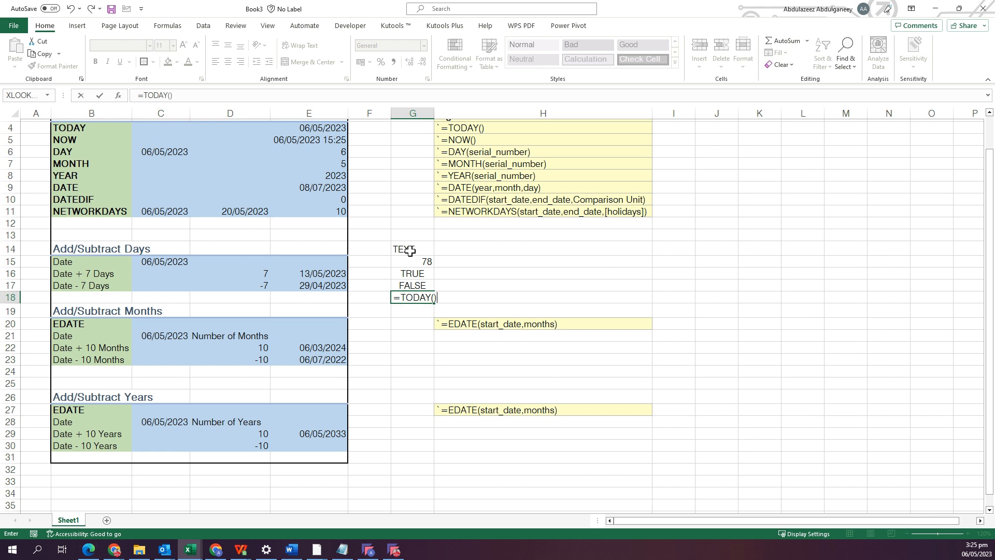
{"action": "key", "text": "ctrl+Return"}
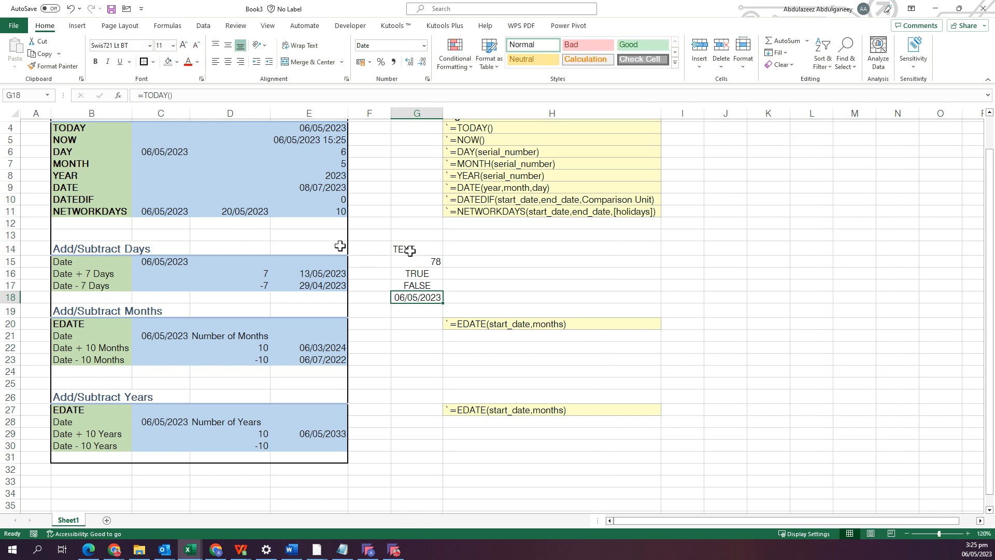
- Subtract 10 years from the date in C28 by entering =EDATE(C28,D30*12) in cell E30
{"action": "left_click", "coordinate": [319, 445]}
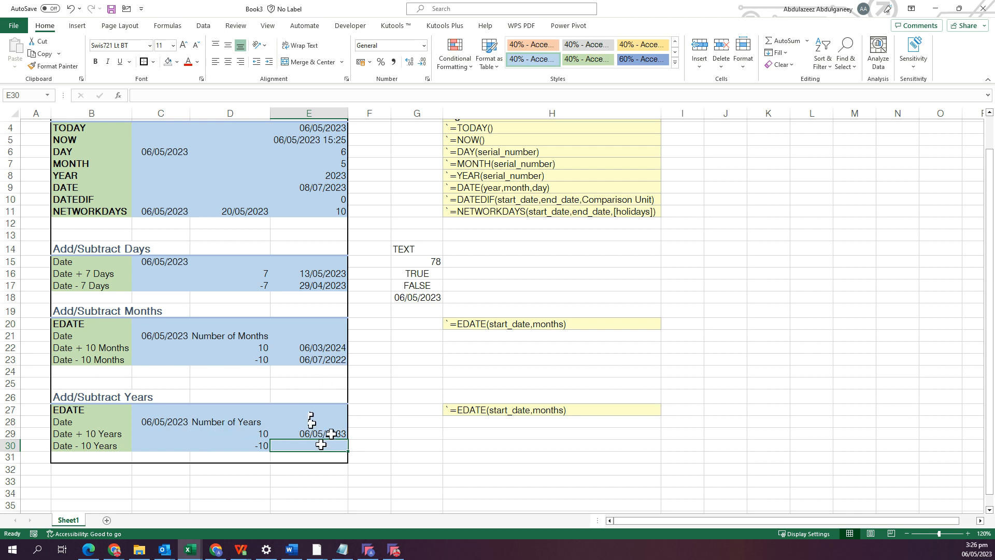
{"action": "type", "text": "="}
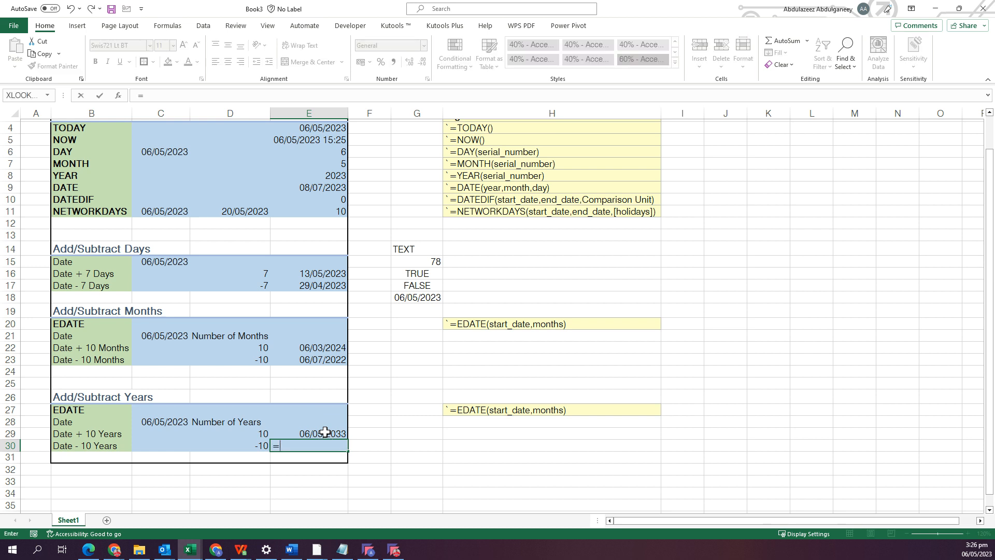
{"action": "type", "text": "ED"}
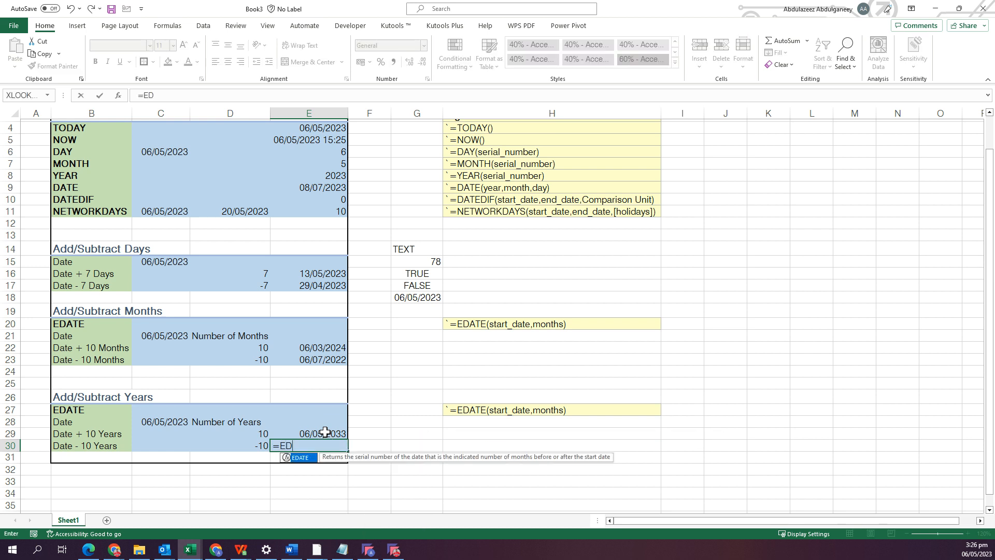
{"action": "key", "text": "Tab"}
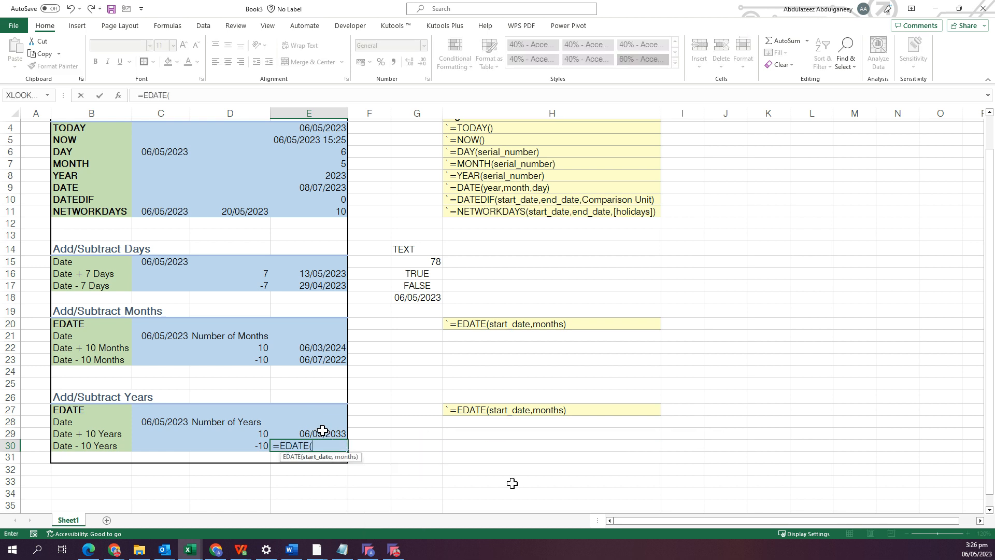
{"action": "left_click", "coordinate": [164, 422]}
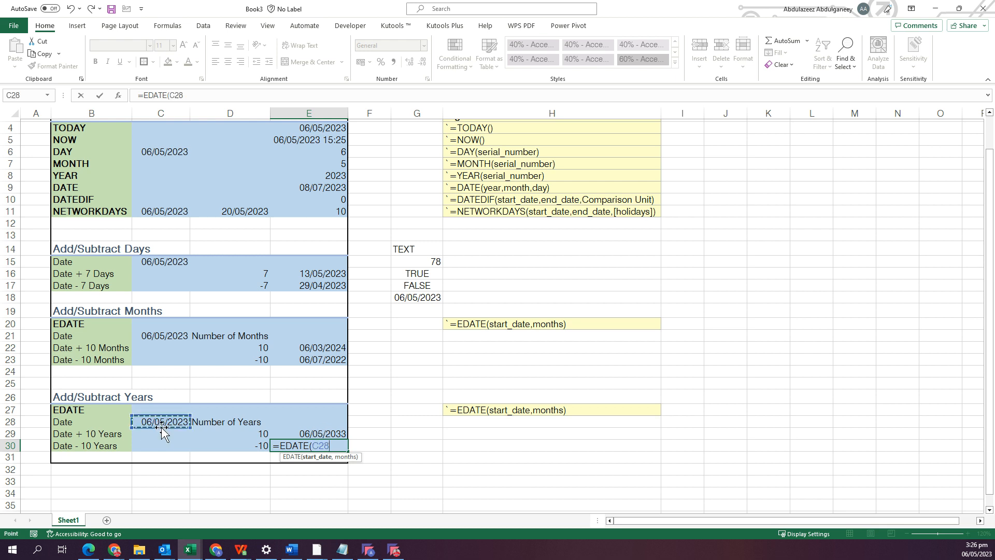
{"action": "type", "text": ","}
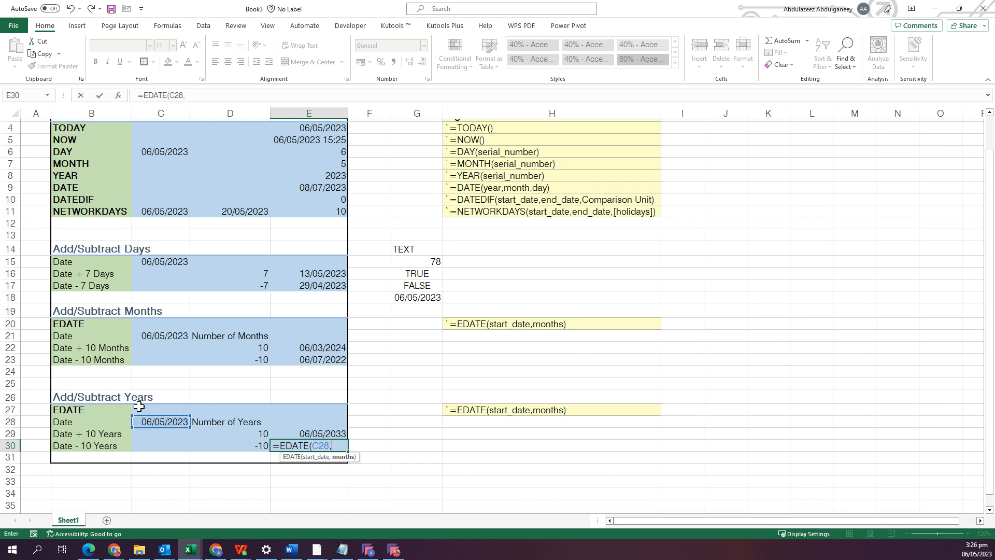
{"action": "left_click", "coordinate": [253, 444]}
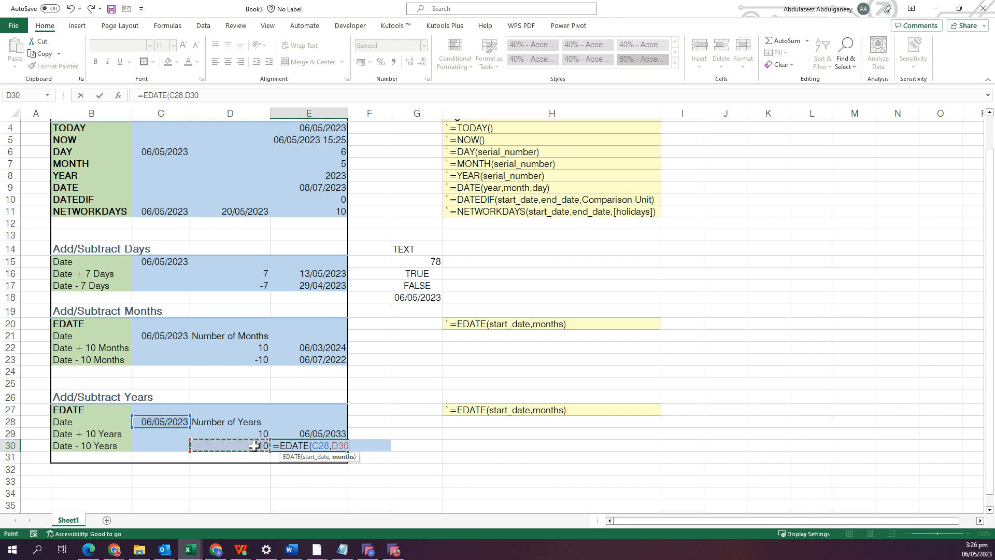
{"action": "type", "text": "*12)"}
{"action": "key", "text": "ctrl+Return"}
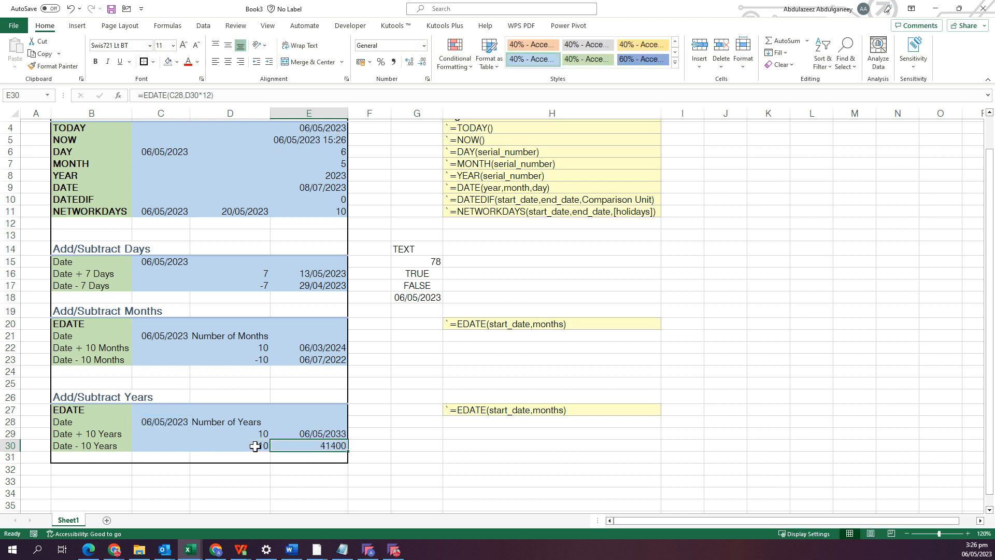
- Format the result in cell E30 with the Date number category
{"action": "key", "text": "ctrl+1"}
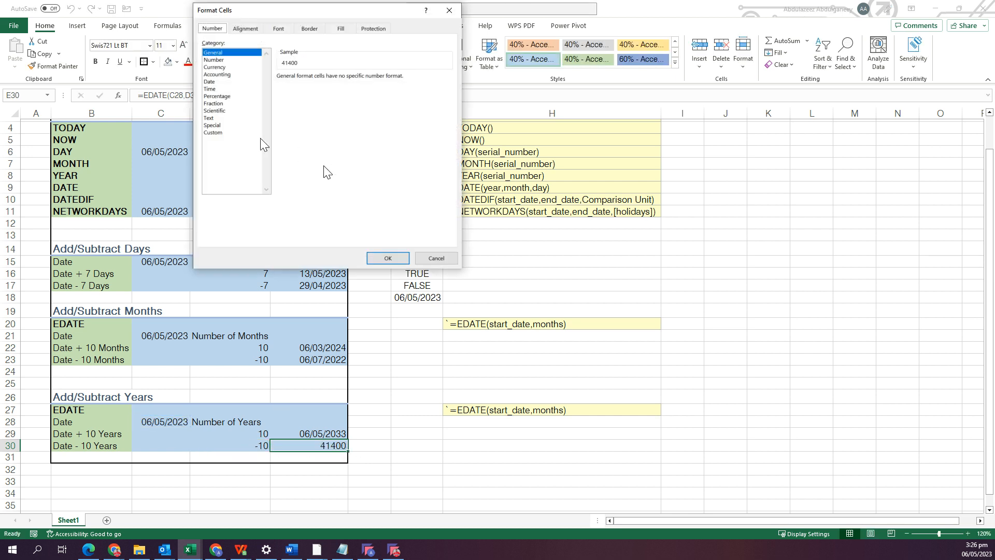
{"action": "left_click", "coordinate": [213, 82]}
{"action": "left_click", "coordinate": [386, 258]}
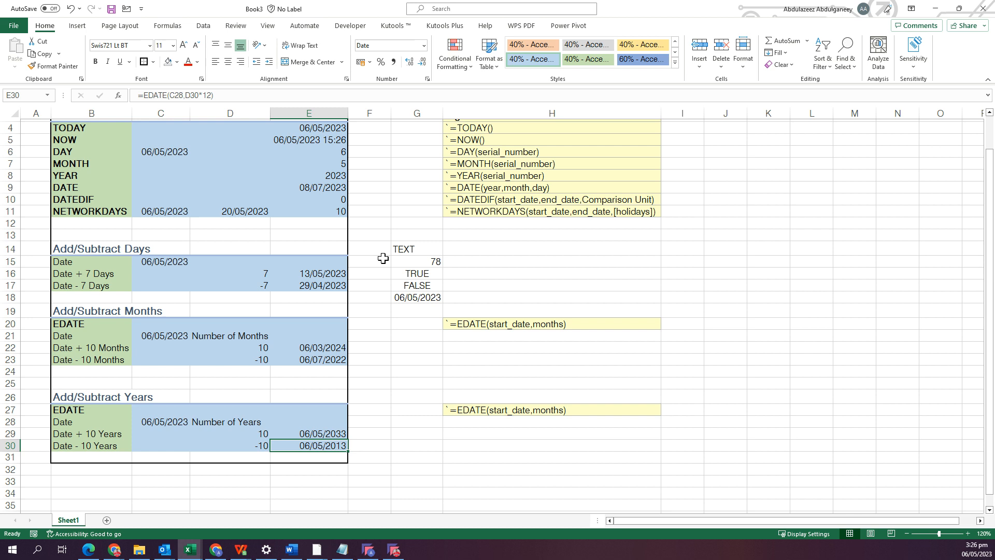